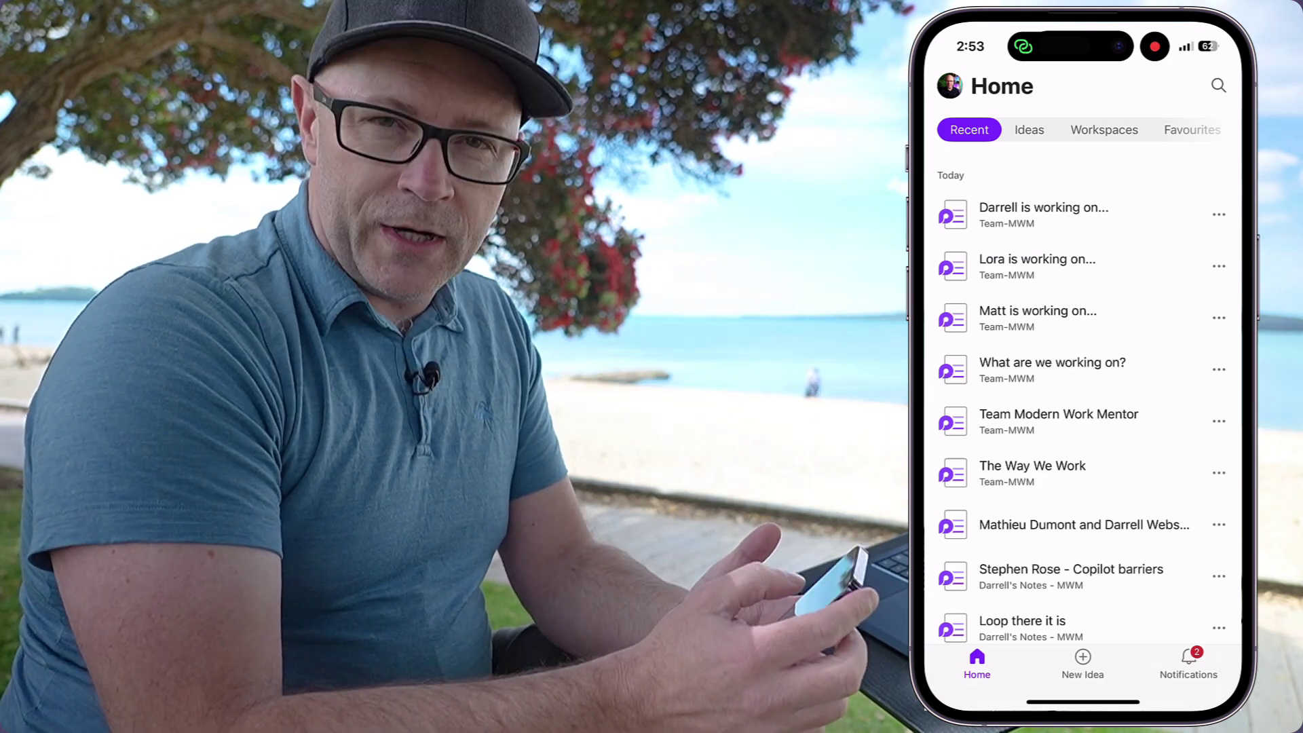
- On the working-on page, add a new task row named 'Sow for training videos' below Invoicing
left_click(1032, 473)
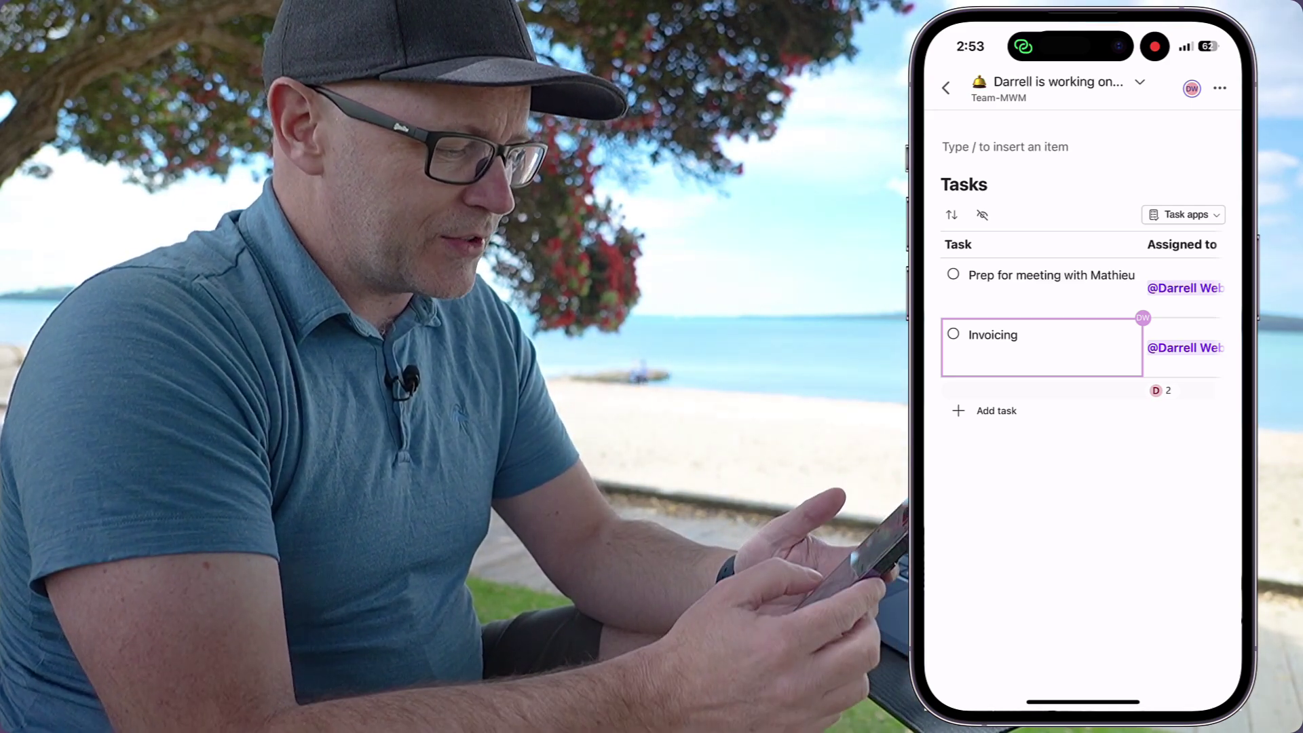
left_click(996, 411)
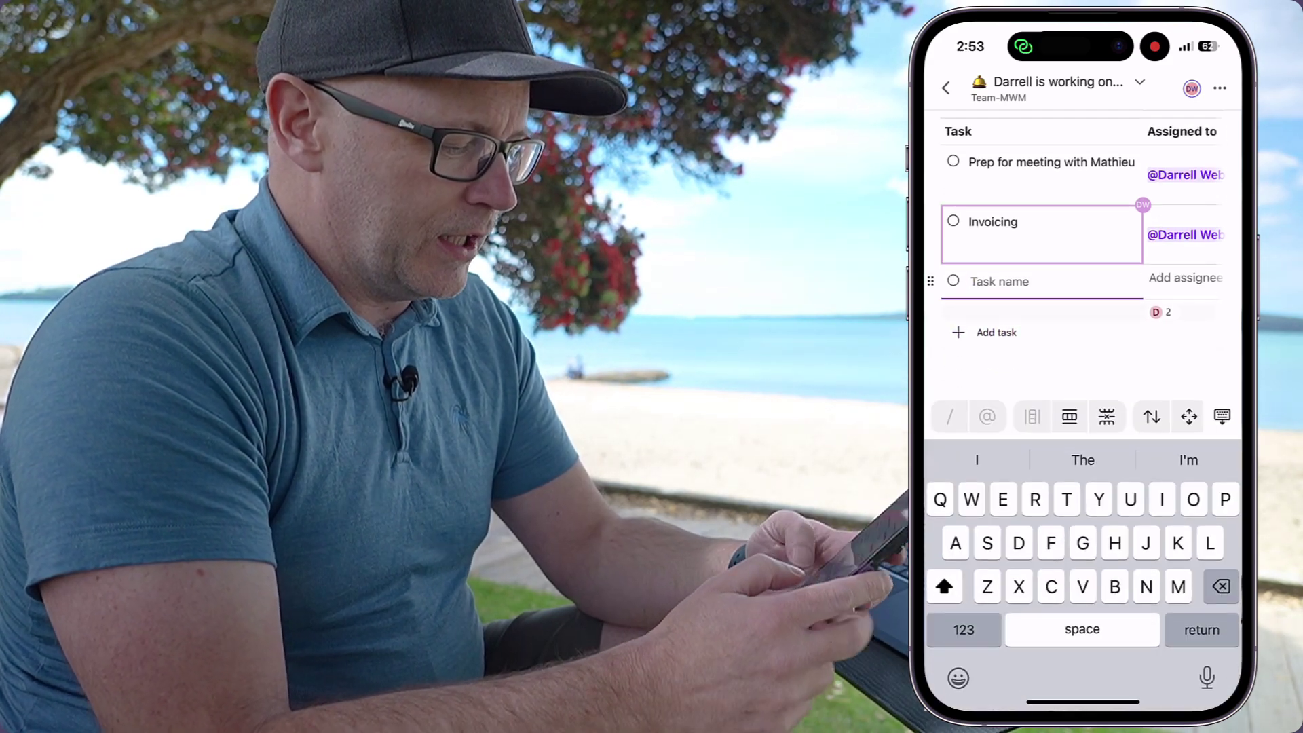
type("So")
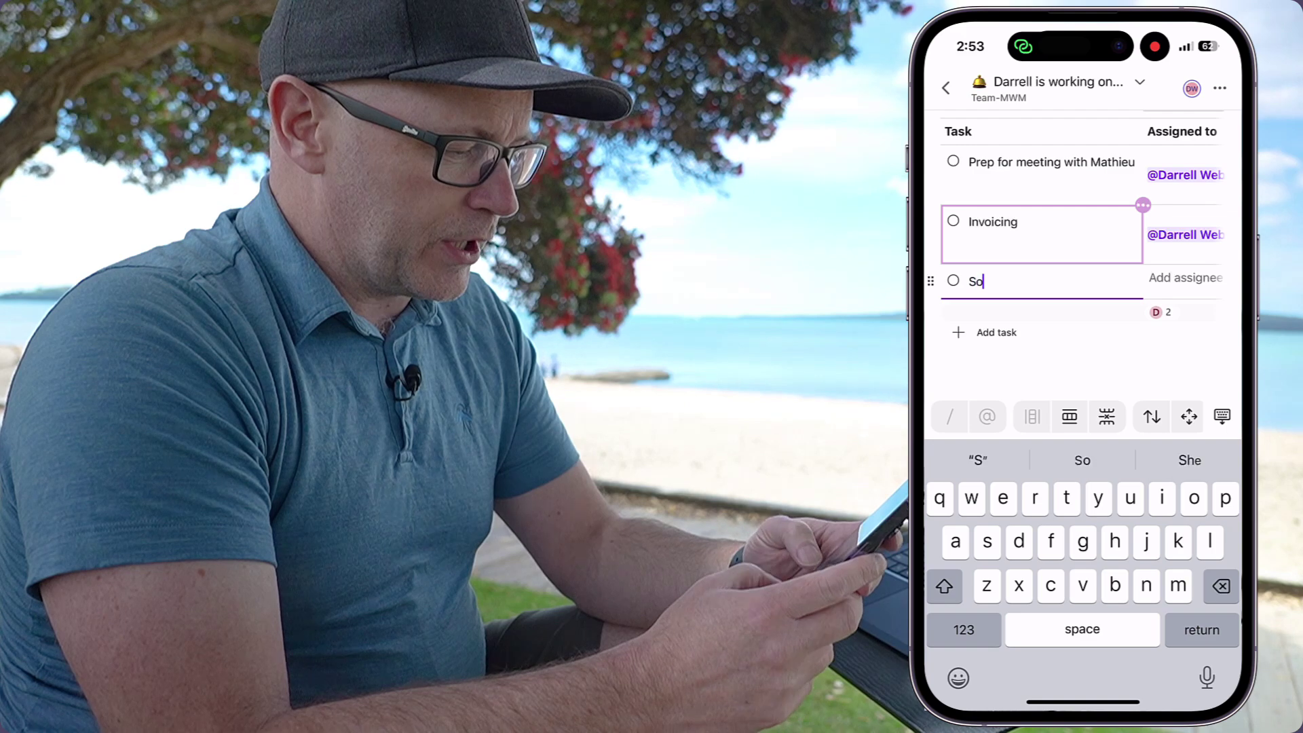
type("w for")
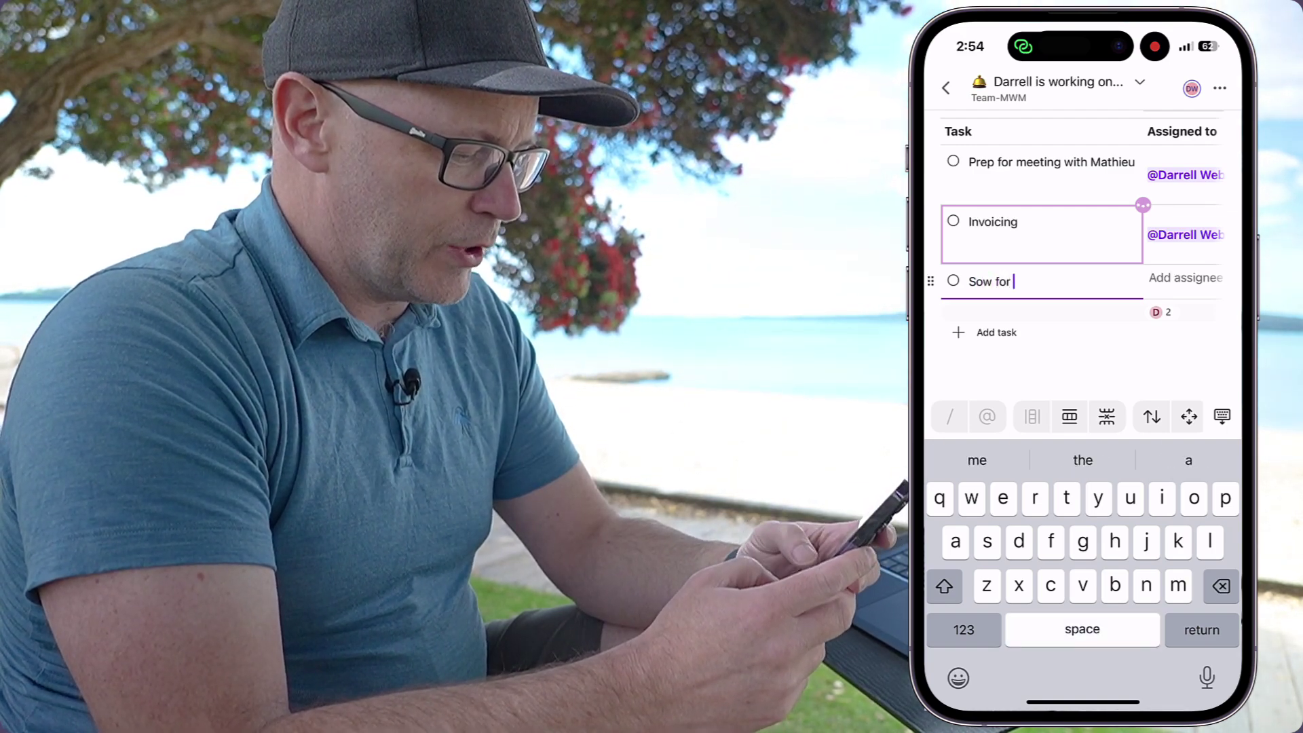
type(" training")
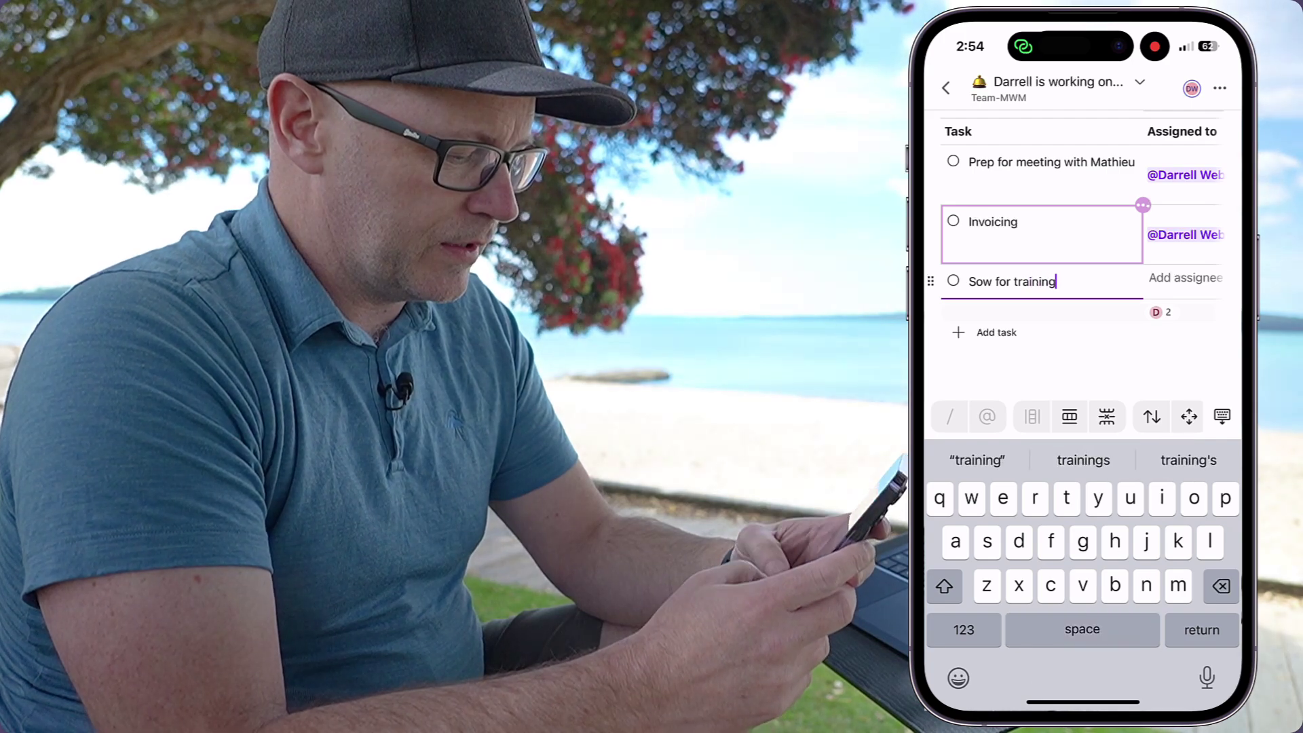
type(" videos")
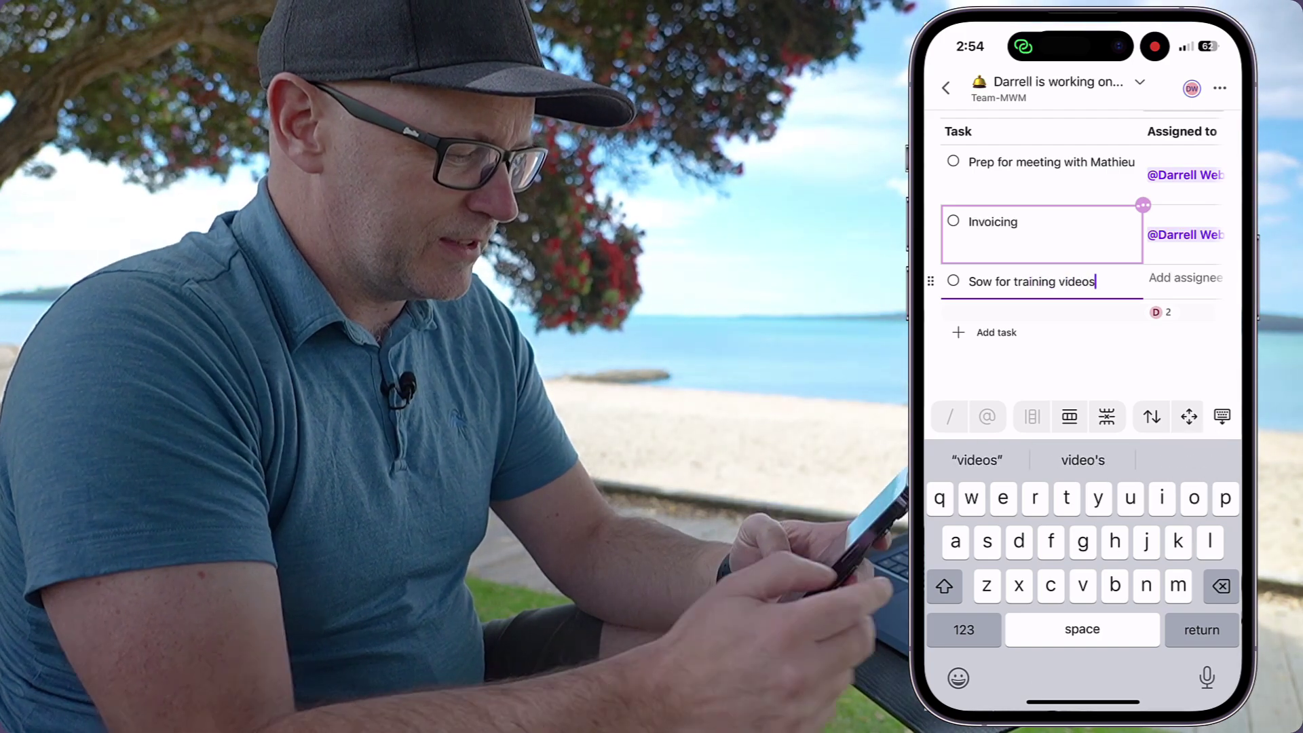
- Assign 'Sow for training videos' to the page owner, matching the other two tasks
left_click(1184, 277)
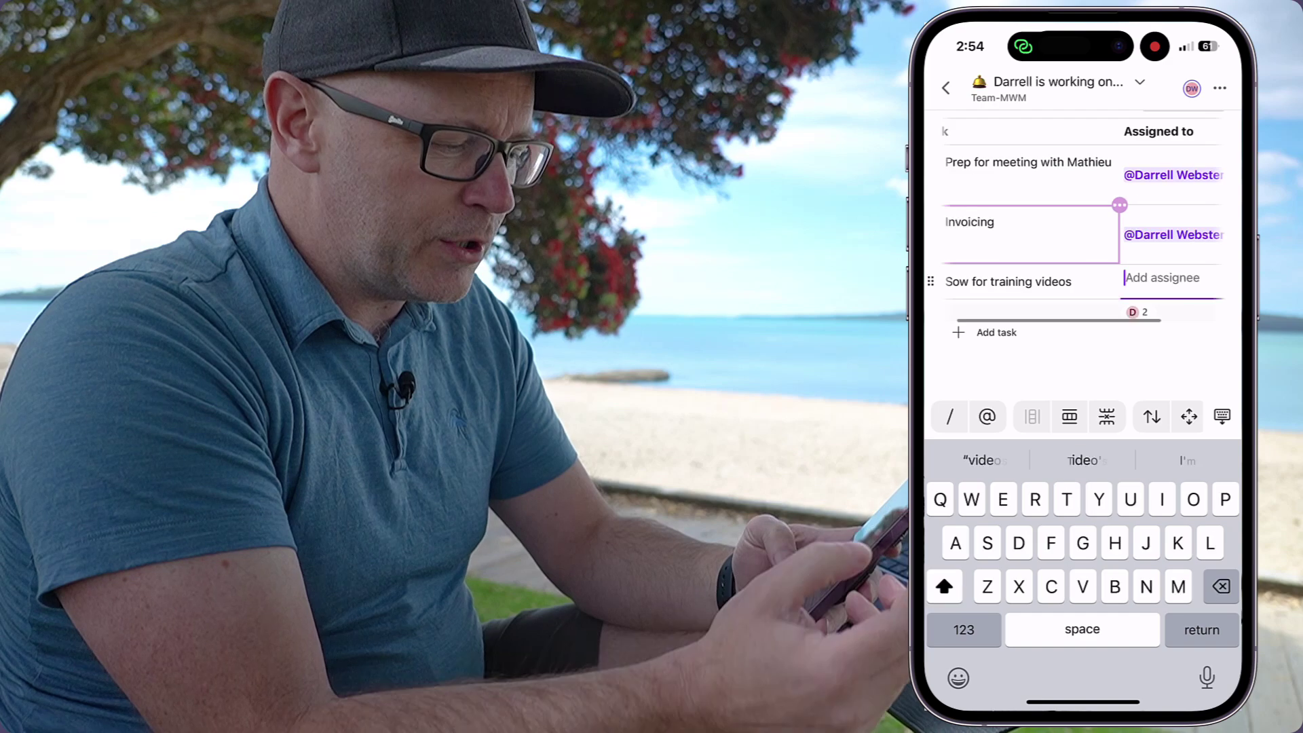
left_click(1127, 247)
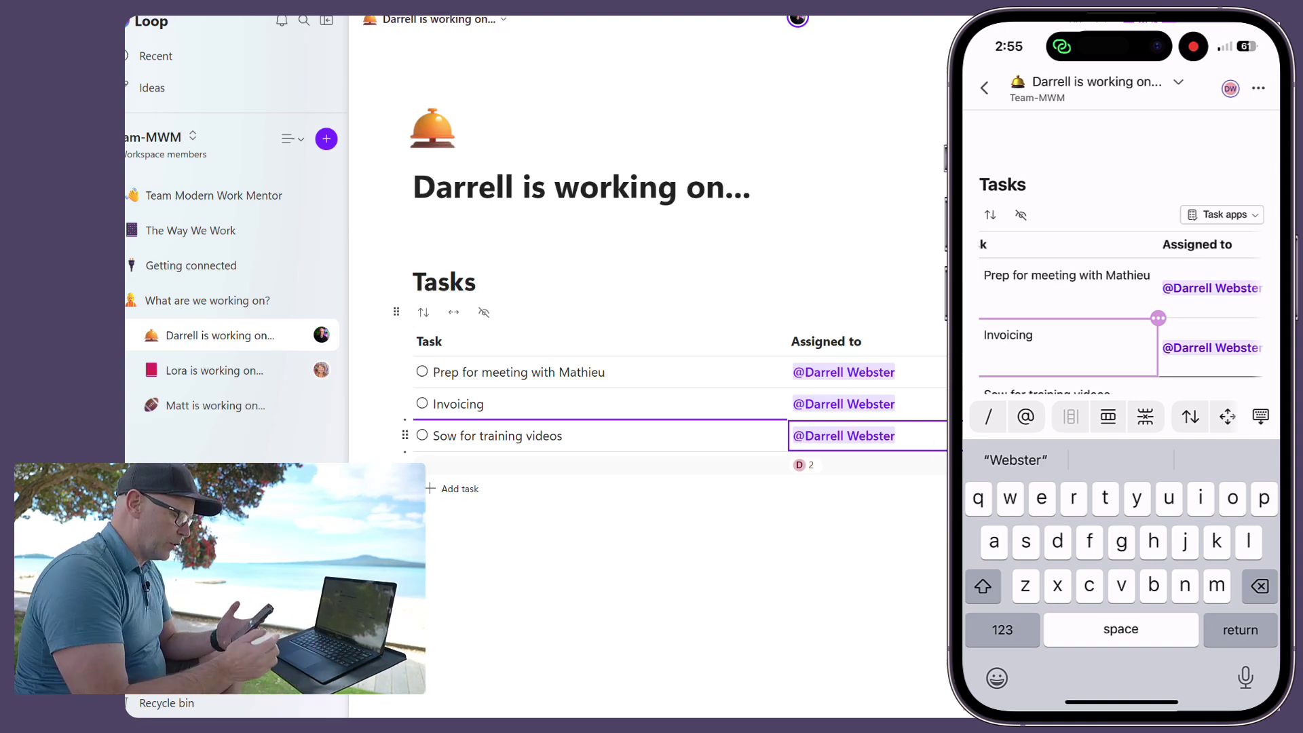
- Select the meeting-prep task on the phone while the page syncs to the desktop browser with a Due date column
left_click(1090, 275)
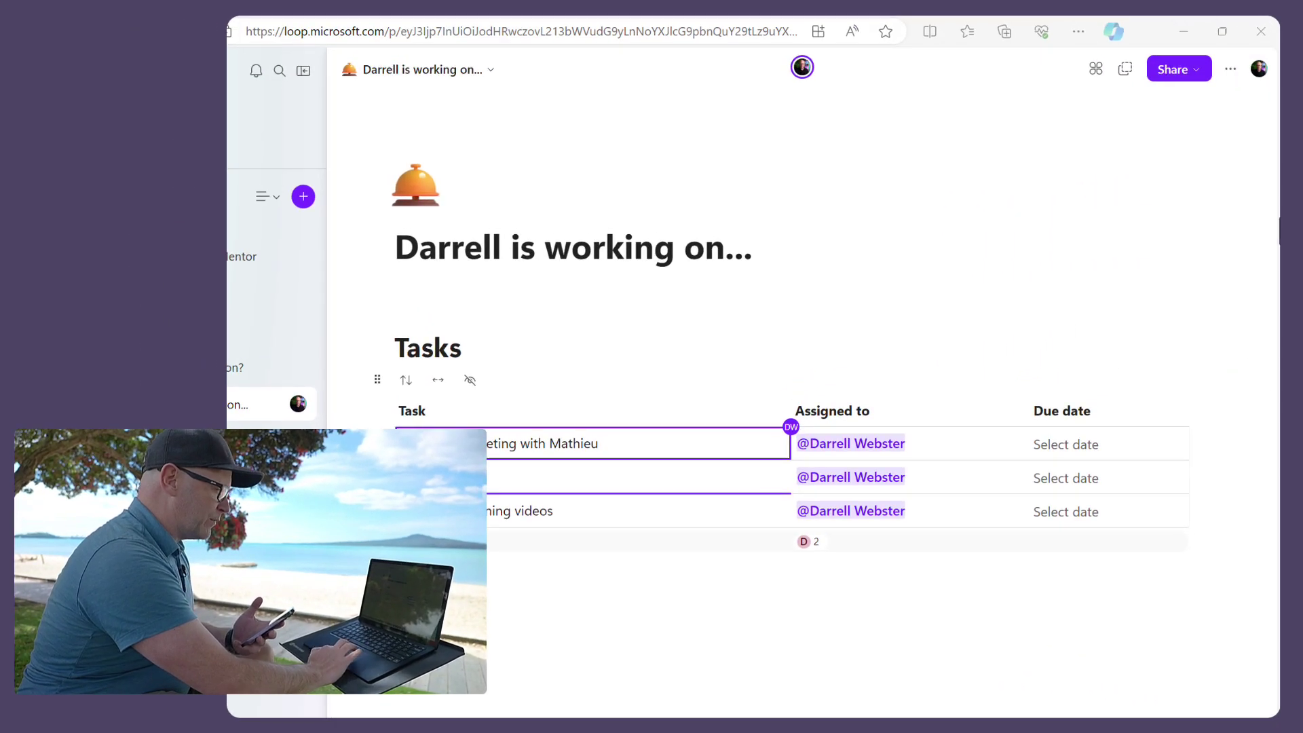
- Copy the Tasks list as an organisation-editable Loop component link, allowing clipboard access
left_click(1127, 70)
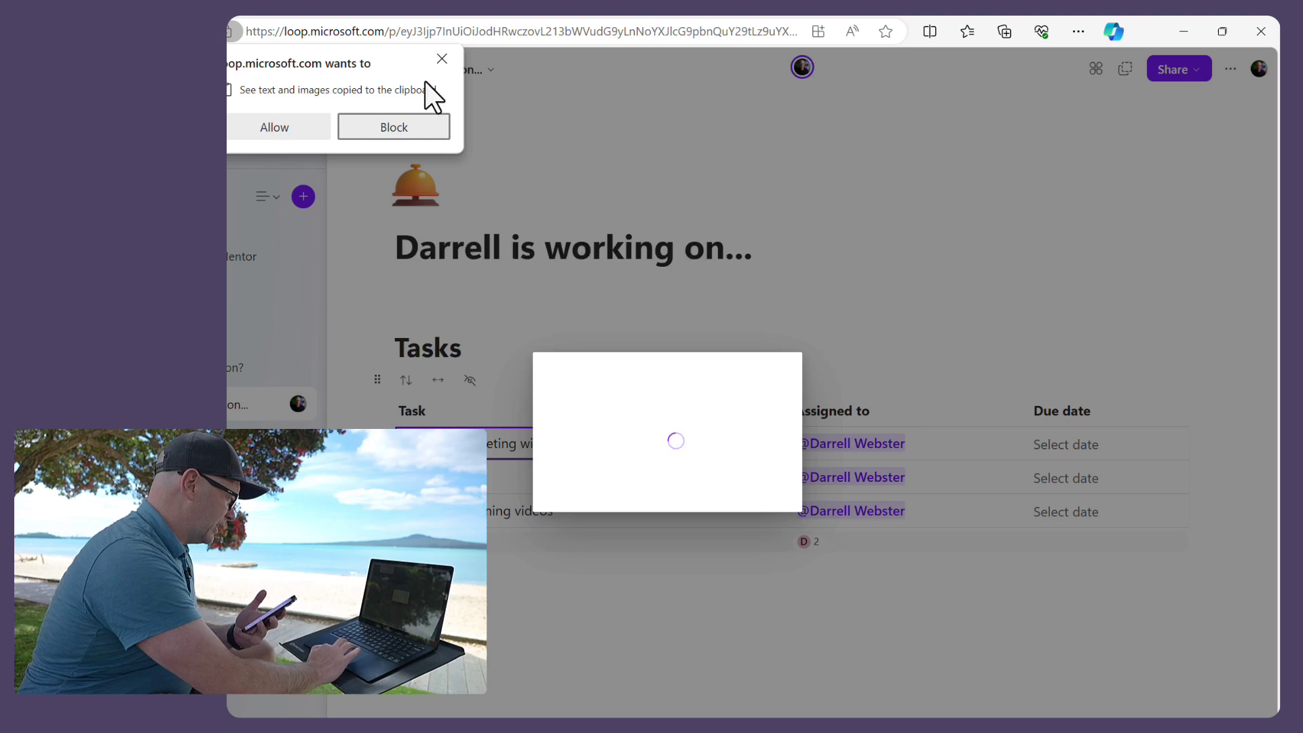
left_click(298, 131)
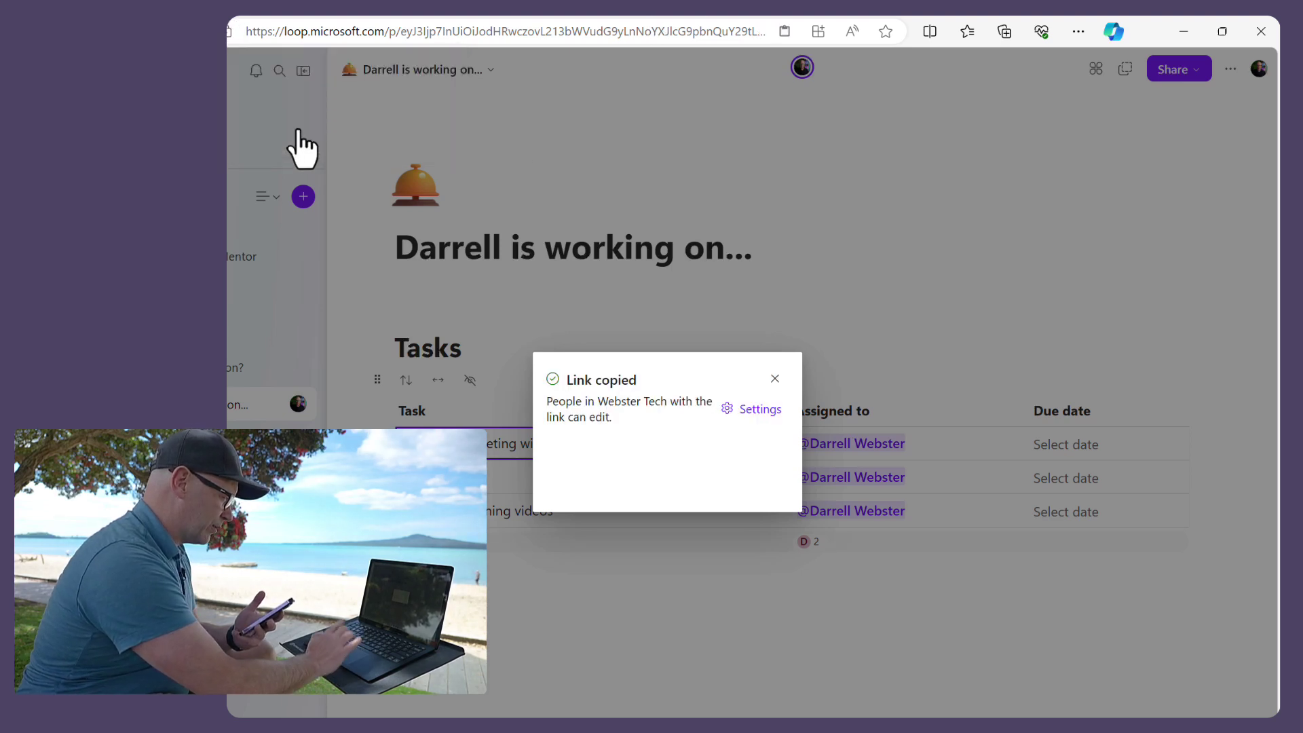
left_click(774, 378)
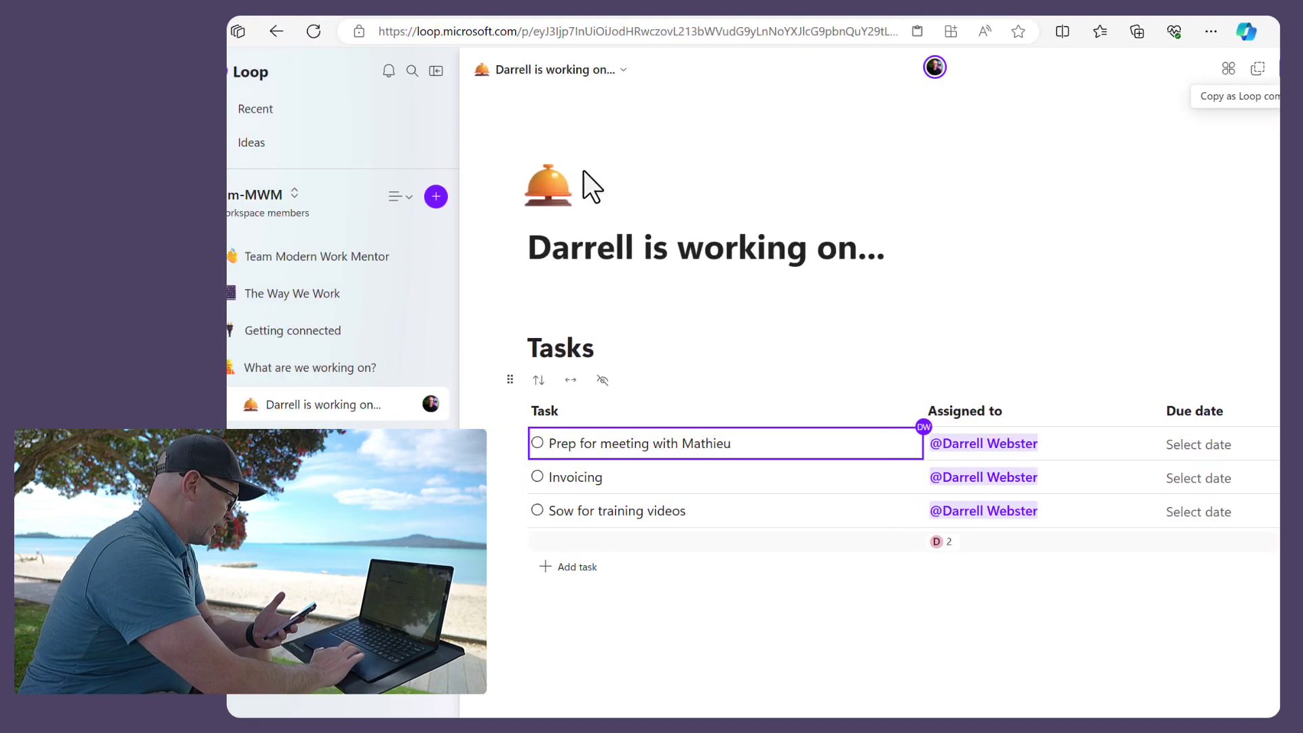
- Switch to Microsoft Teams and show the 'I'm working on' channel's Posts
left_click(248, 188)
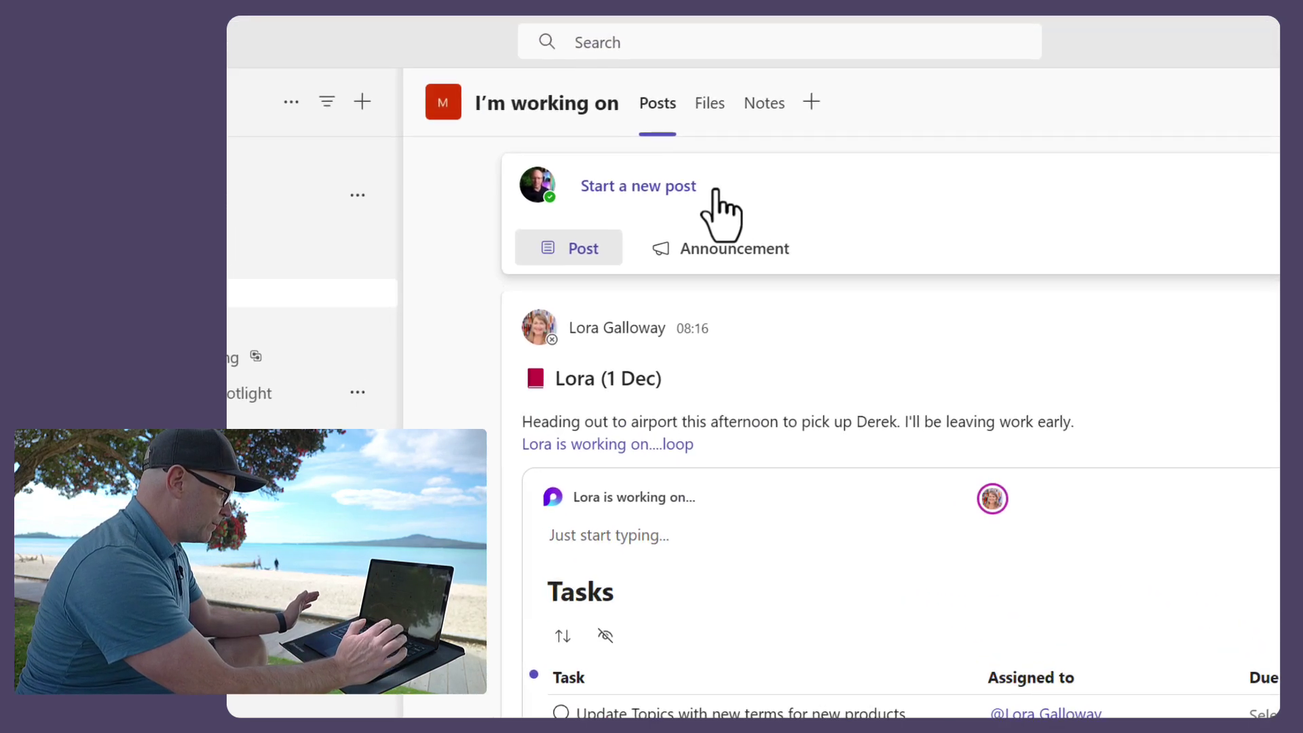
- Start a new channel post with the subject of the author's name plus 'is working on (1 Dec)'
left_click(657, 194)
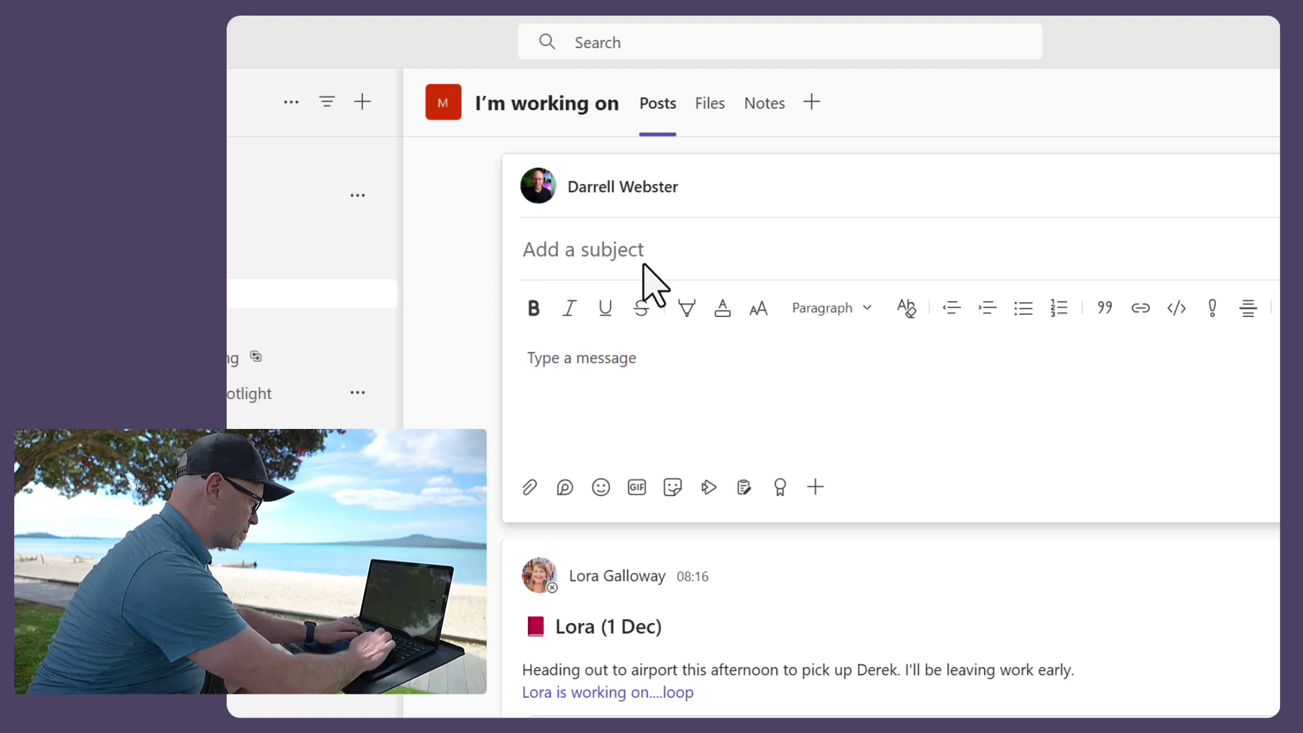
left_click(595, 262)
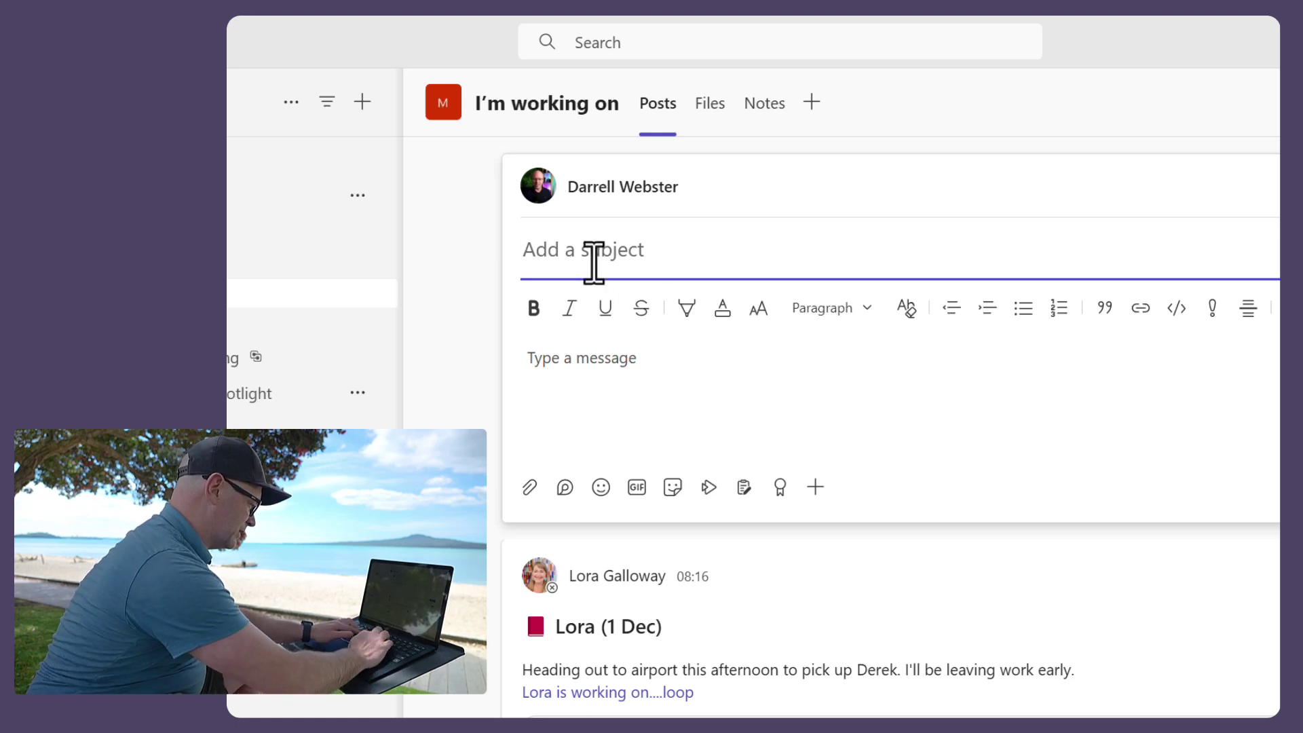
type("Darrell work")
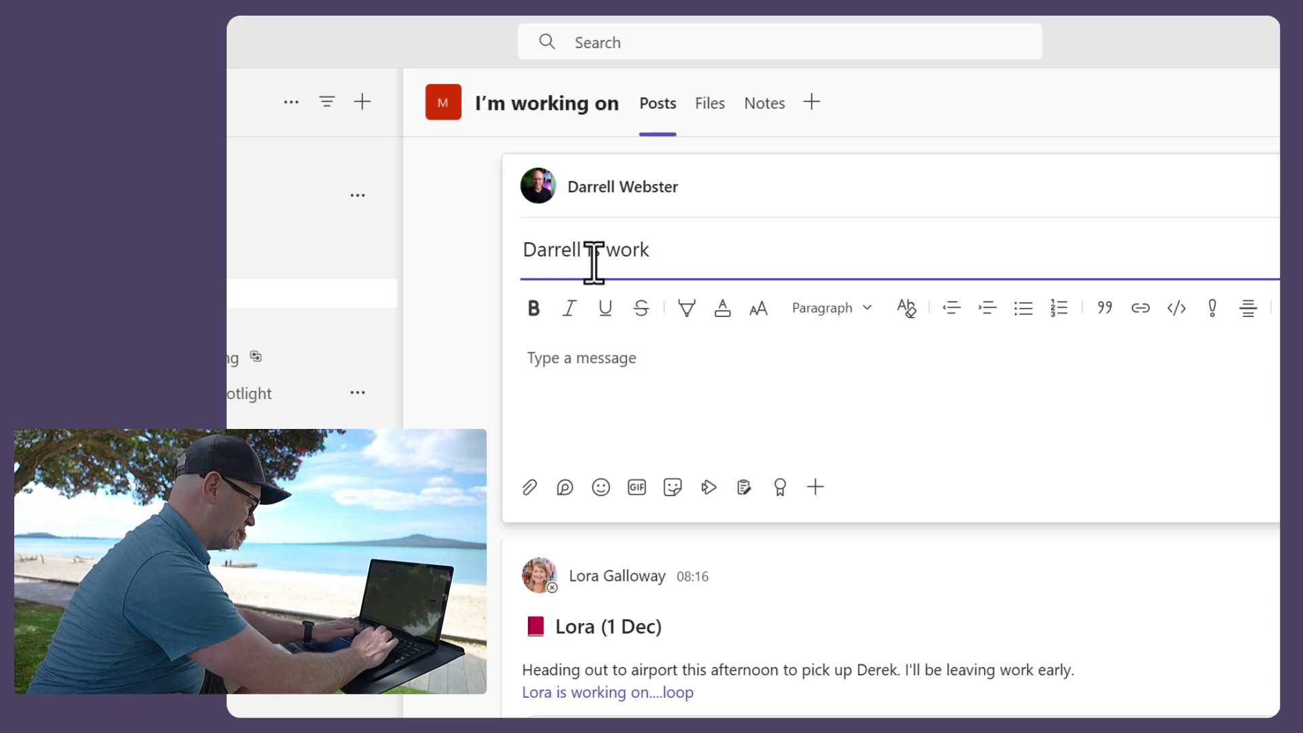
type("ing on (")
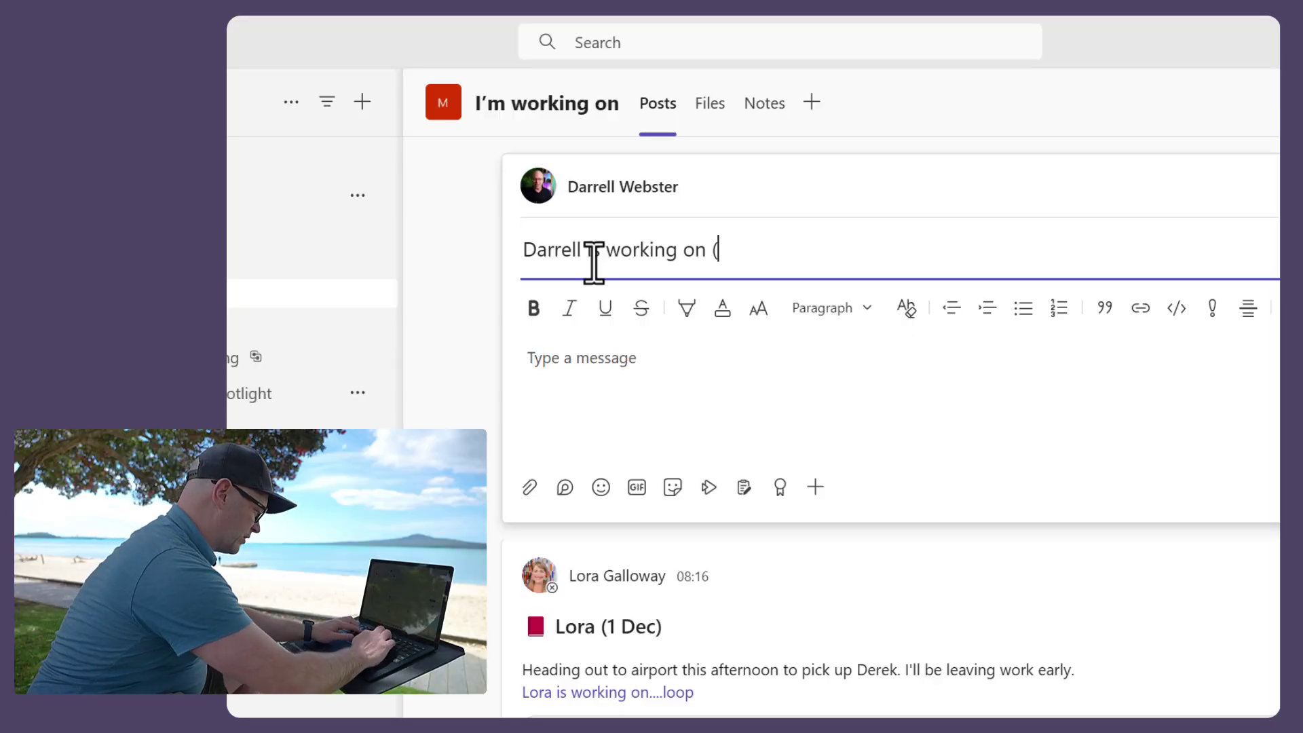
type("1 Dec")
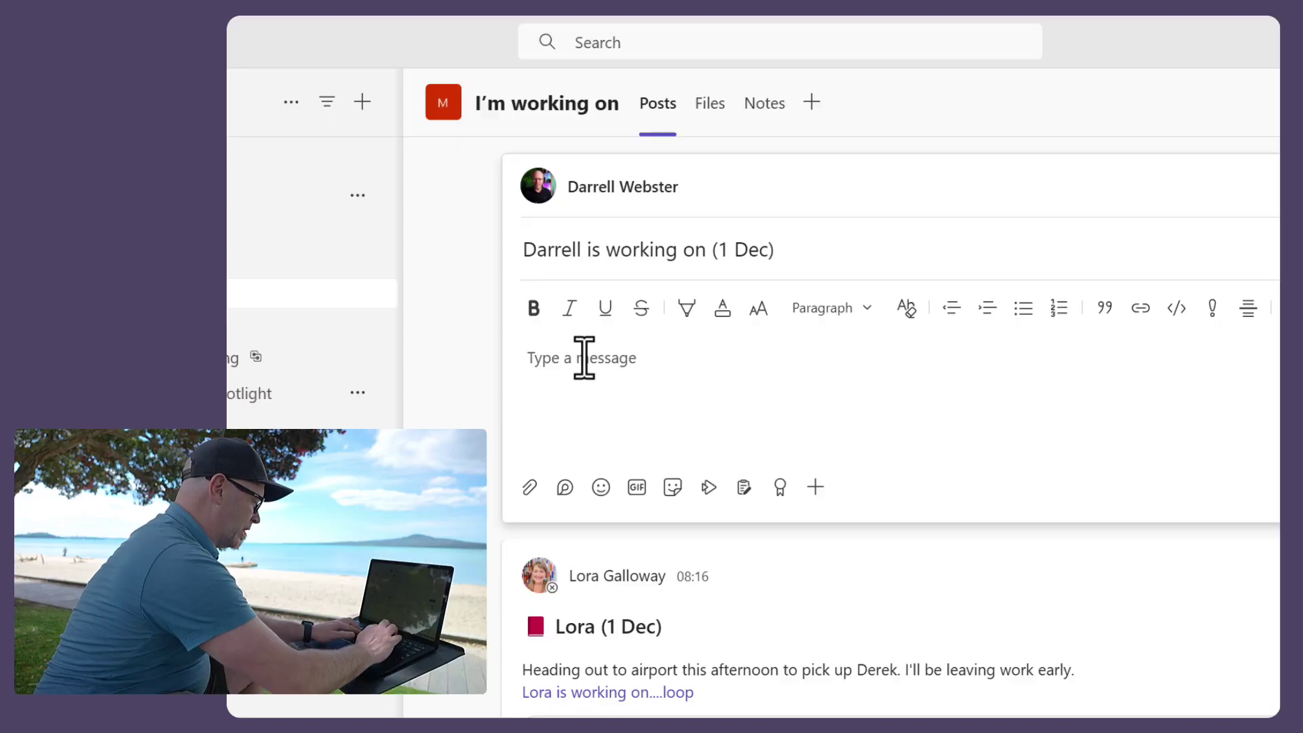
- Write the post body saying you're working outdoors today from Kohimarama Beach, correcting a typo
type("I'm")
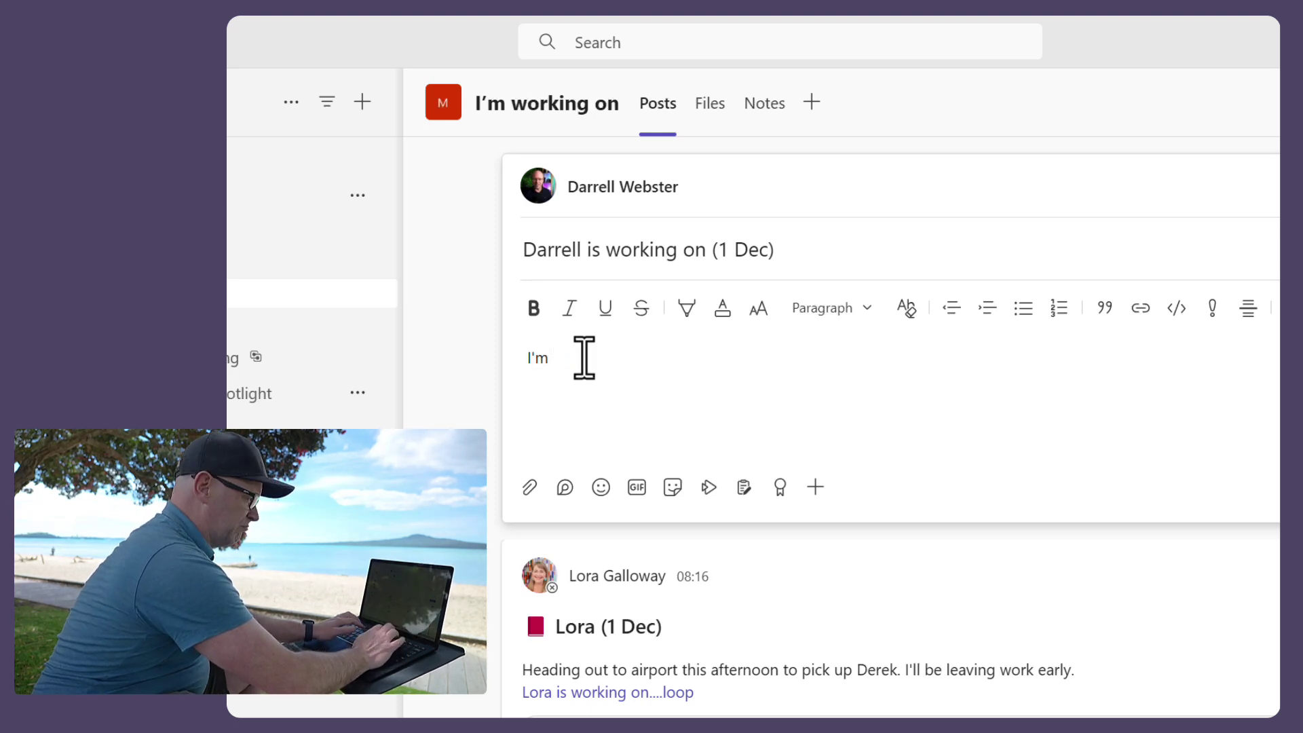
type(" finiworking out")
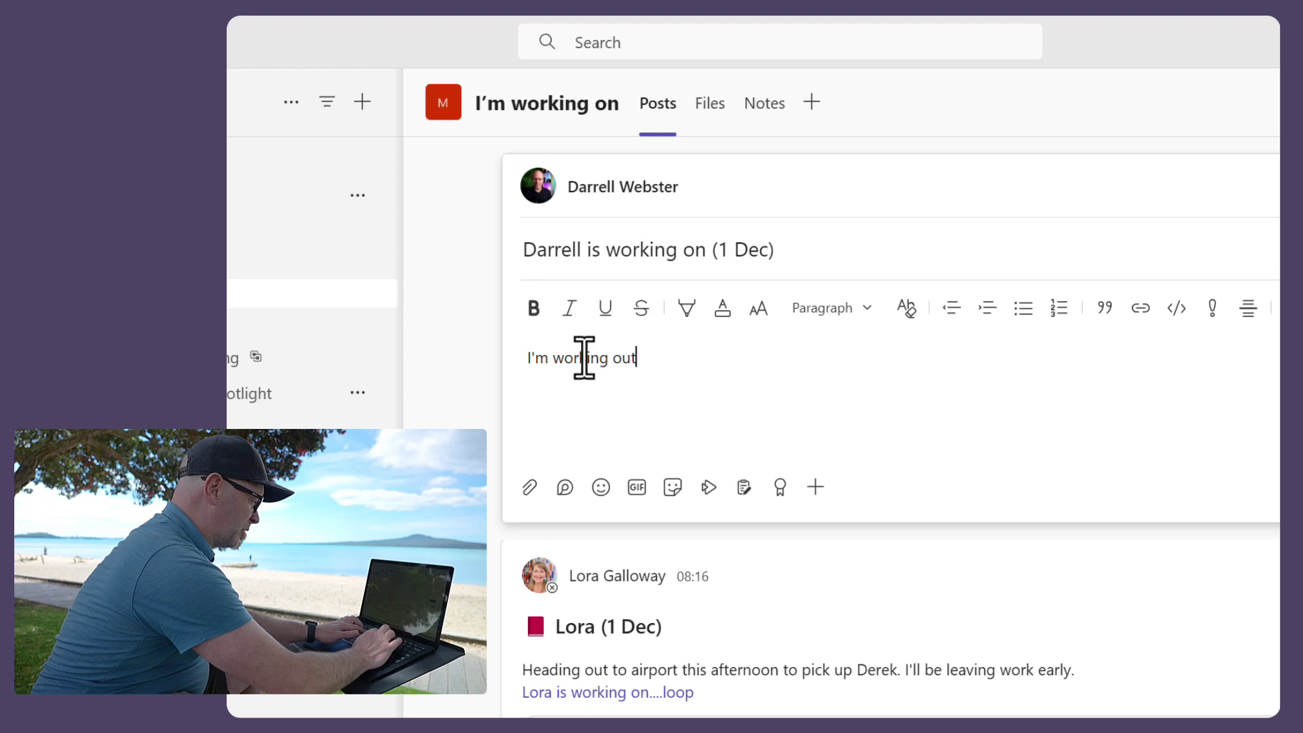
type("doors today")
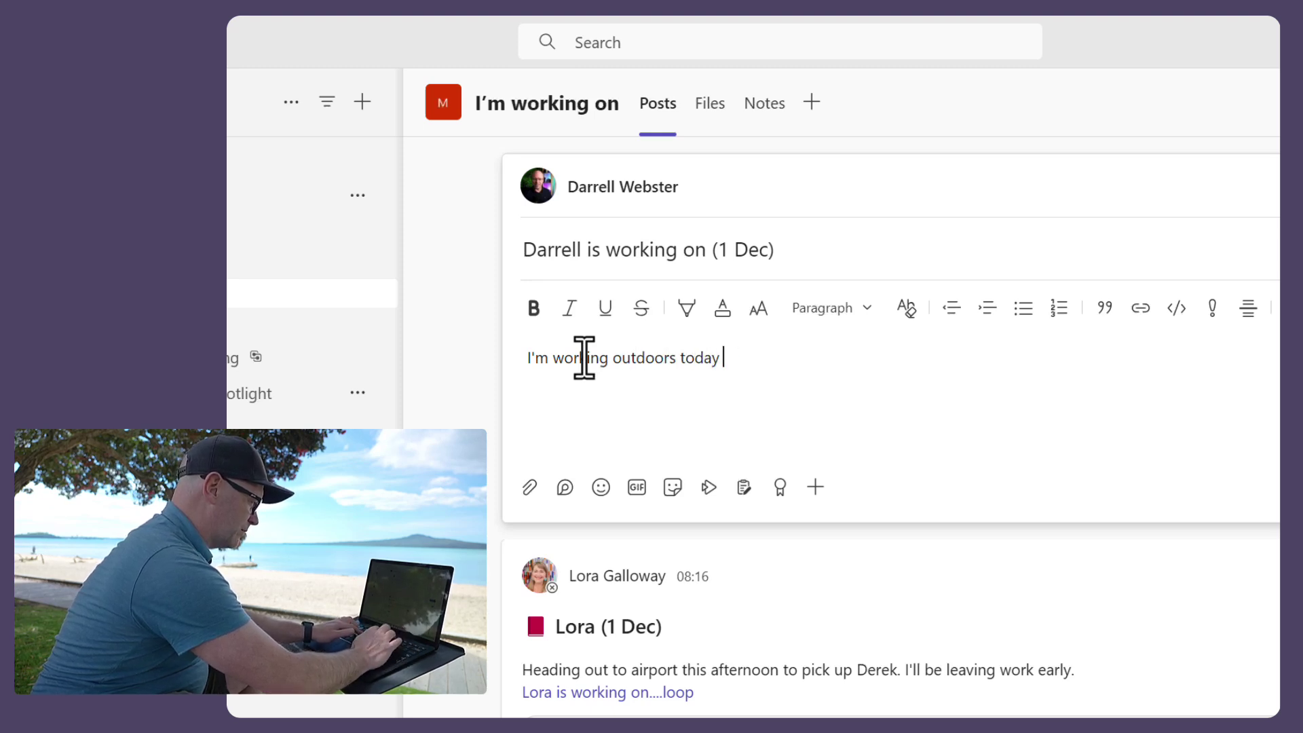
type(" from Kno")
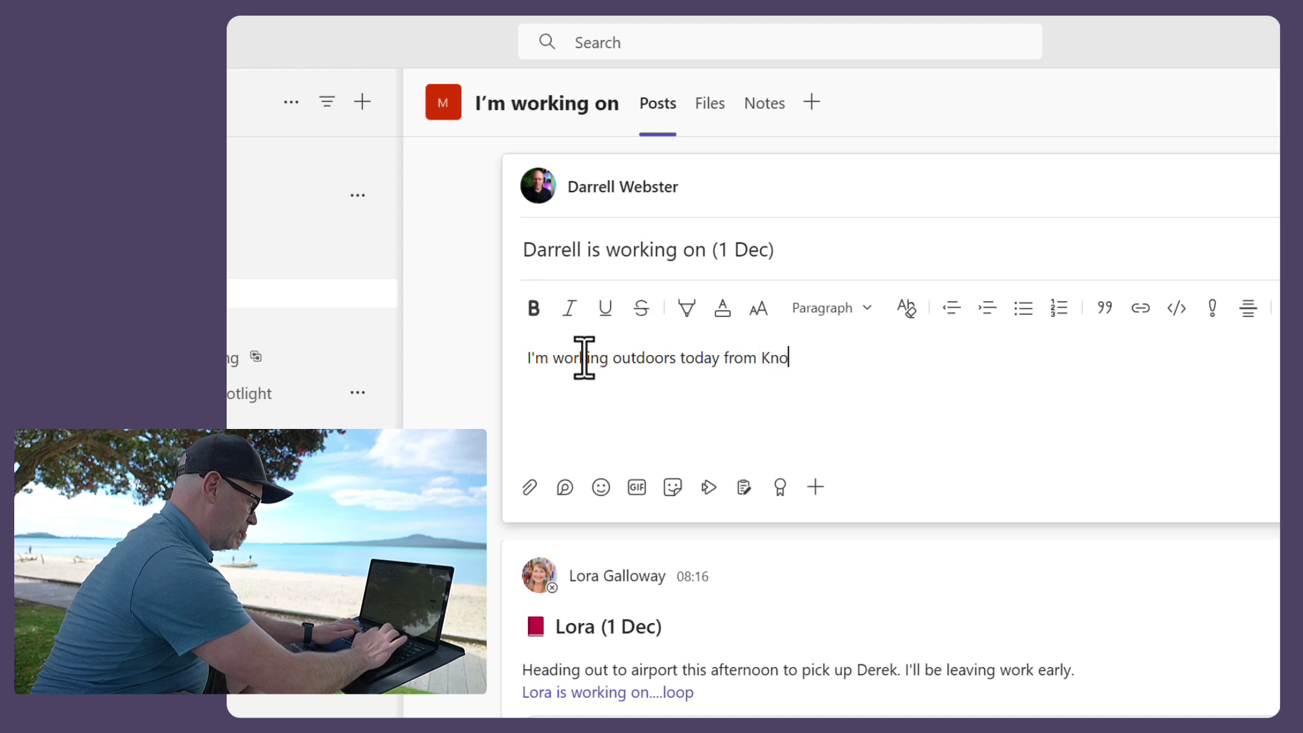
key("BackSpace")
key("BackSpace")
type("ohimara")
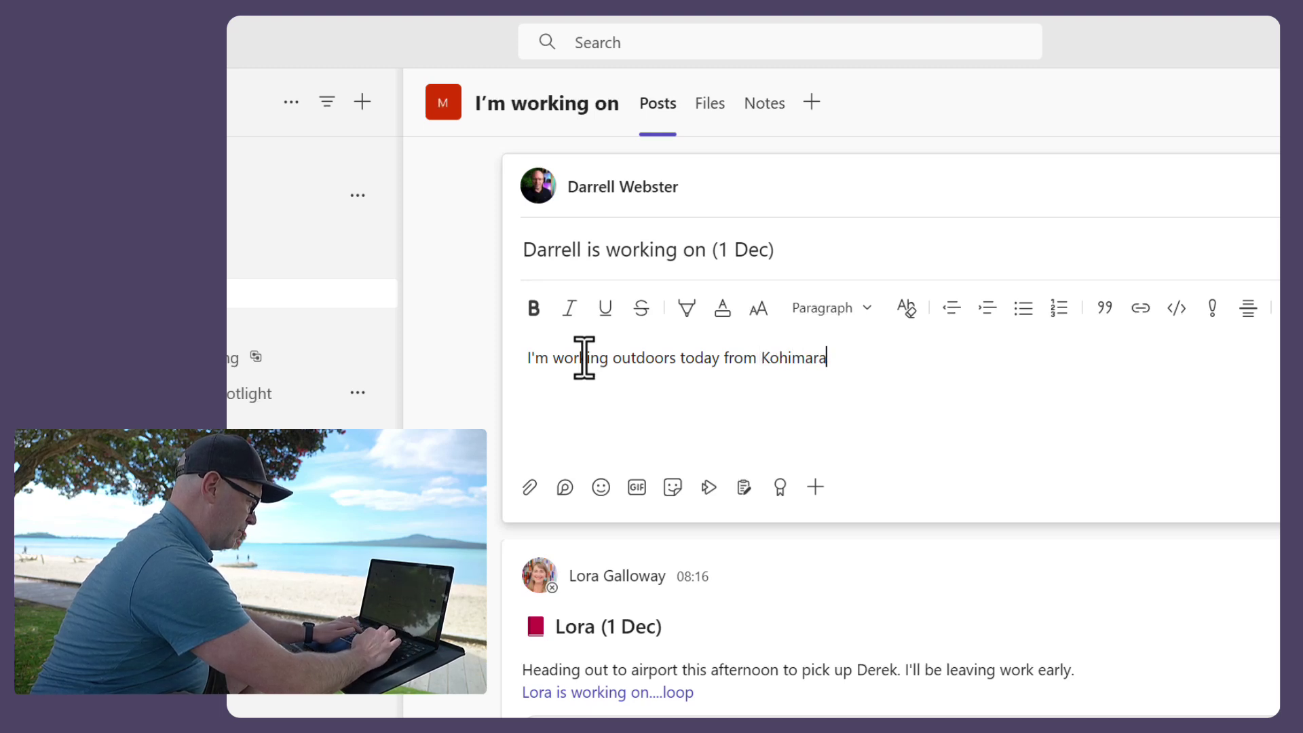
key("BackSpace")
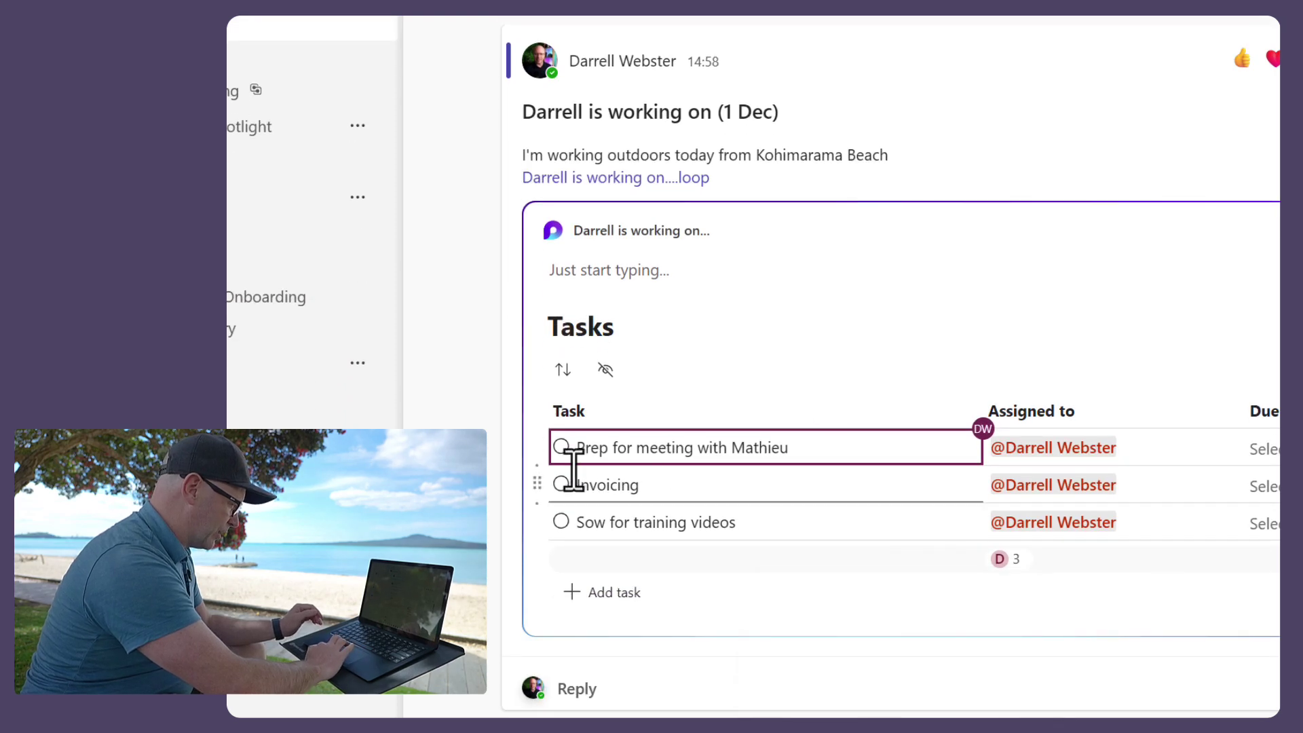
- Complete the meeting-prep task and move 'Sow for training videos' to the top of the list
left_click(561, 448)
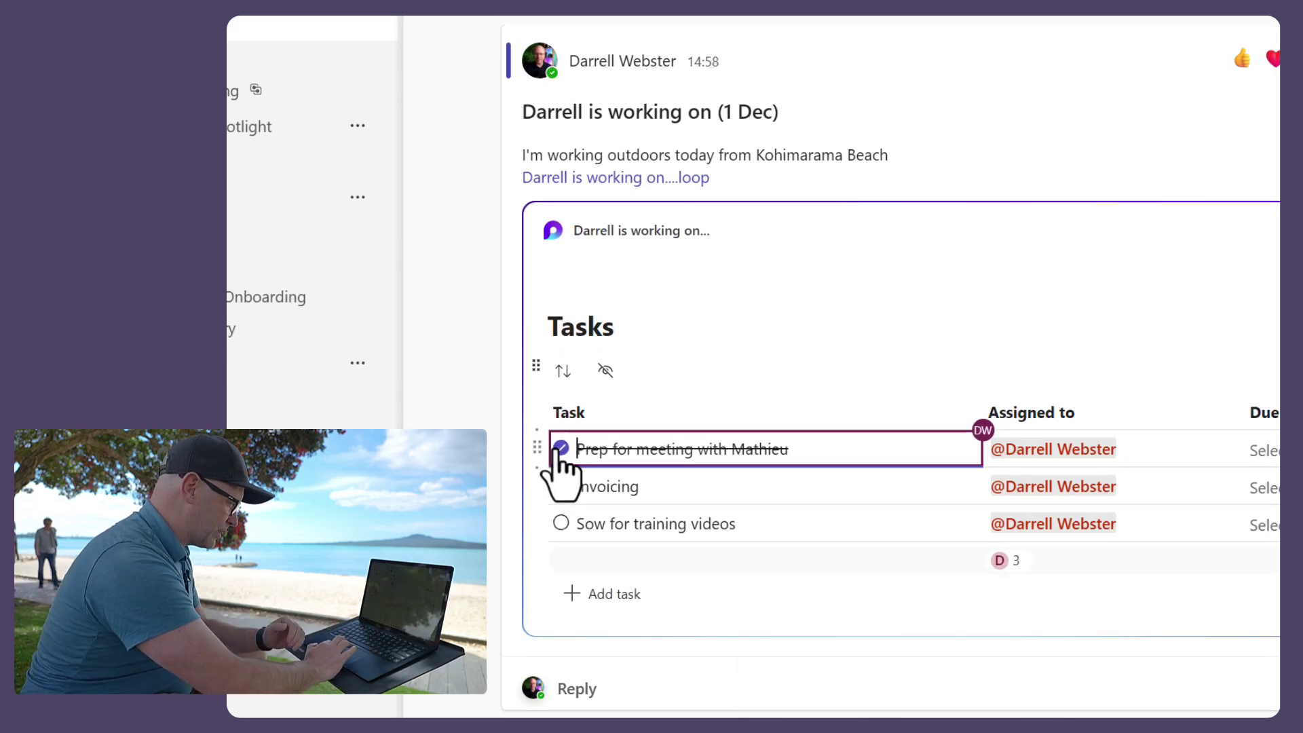
mouse_move(533, 508)
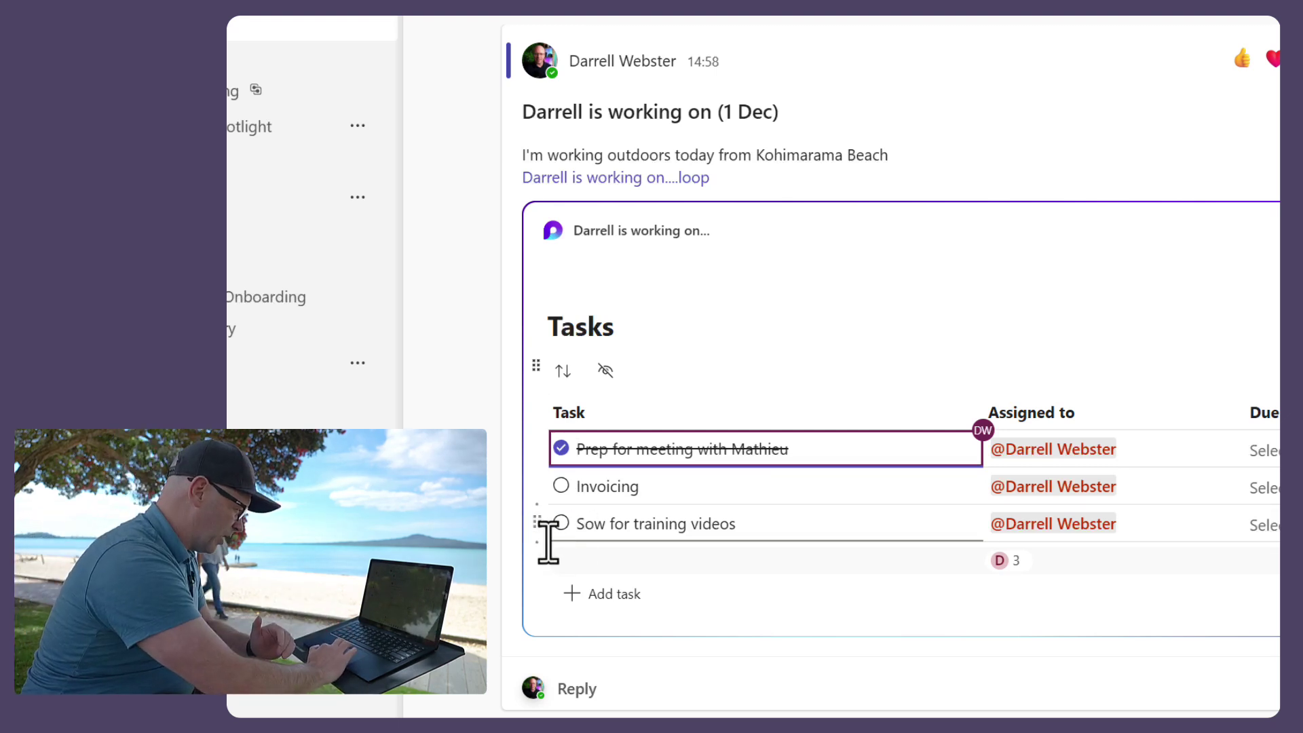
left_click_drag(535, 523, 534, 449)
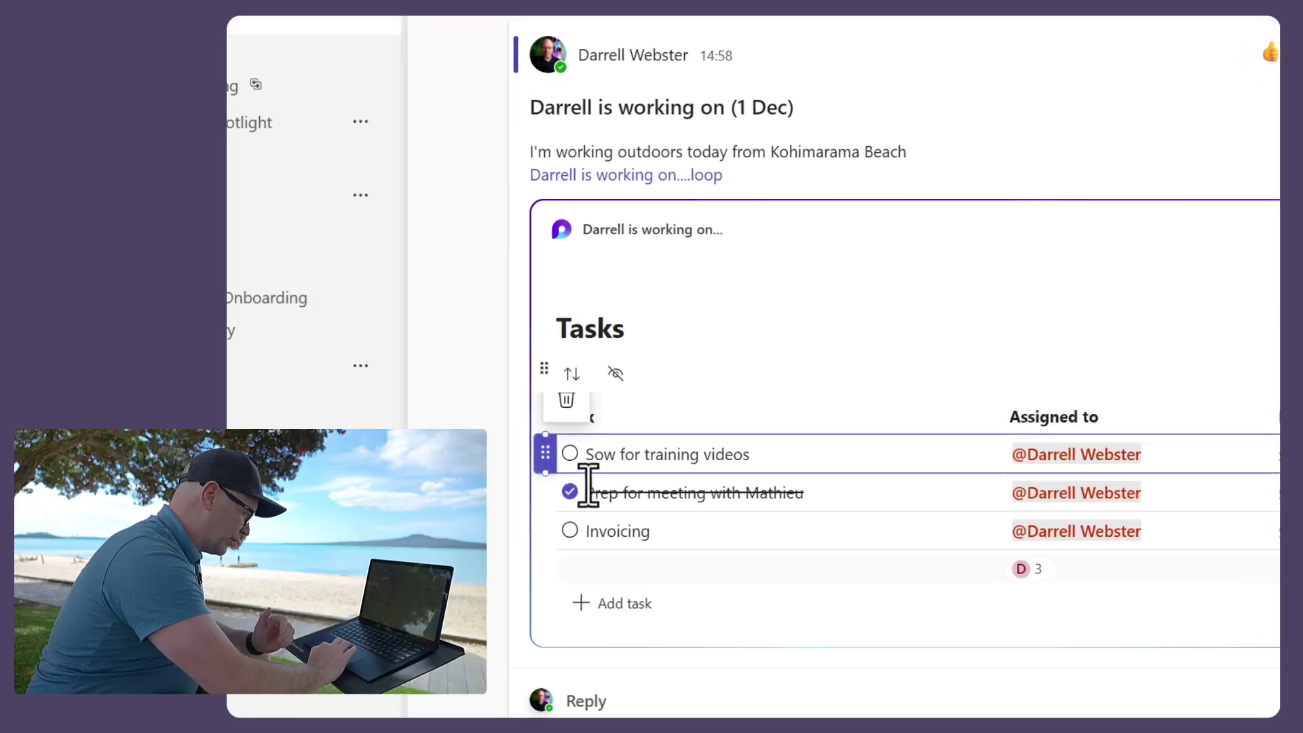
left_click(543, 501)
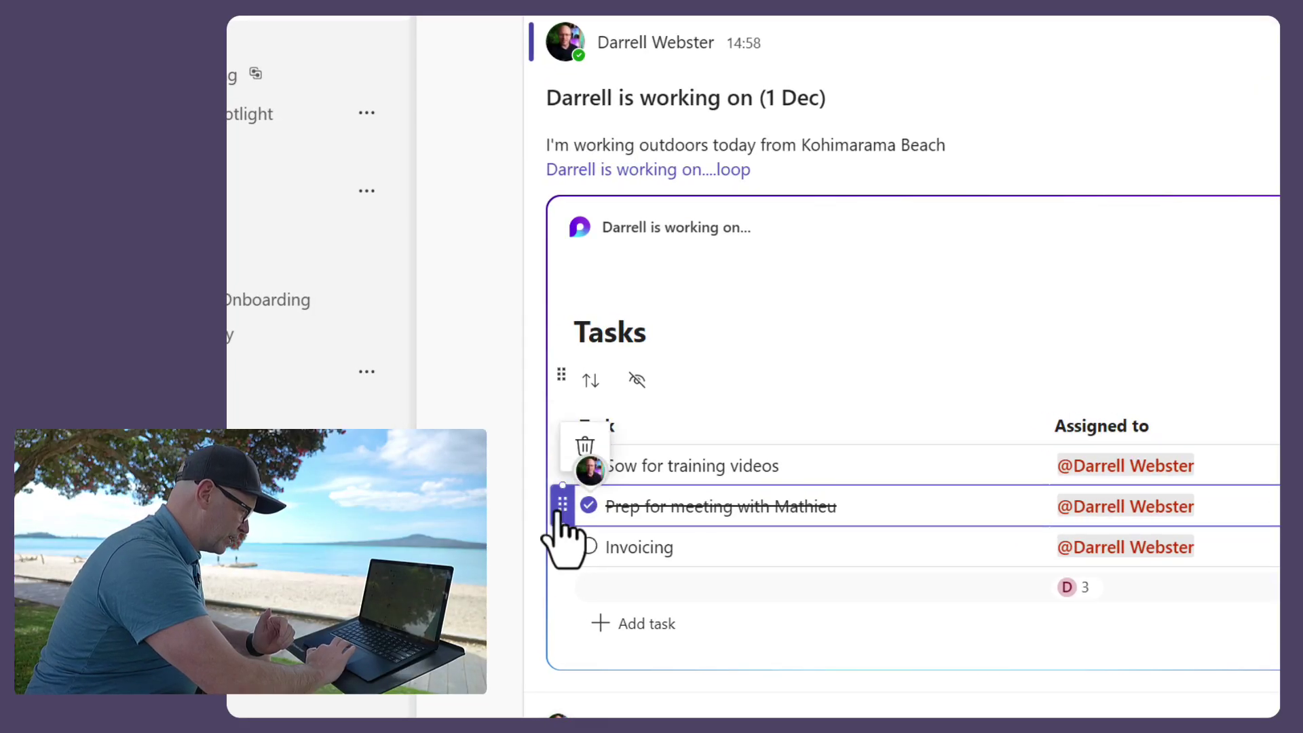
- Delete the completed meeting-prep task, leaving two tasks, and copy the Loop component
left_click(585, 445)
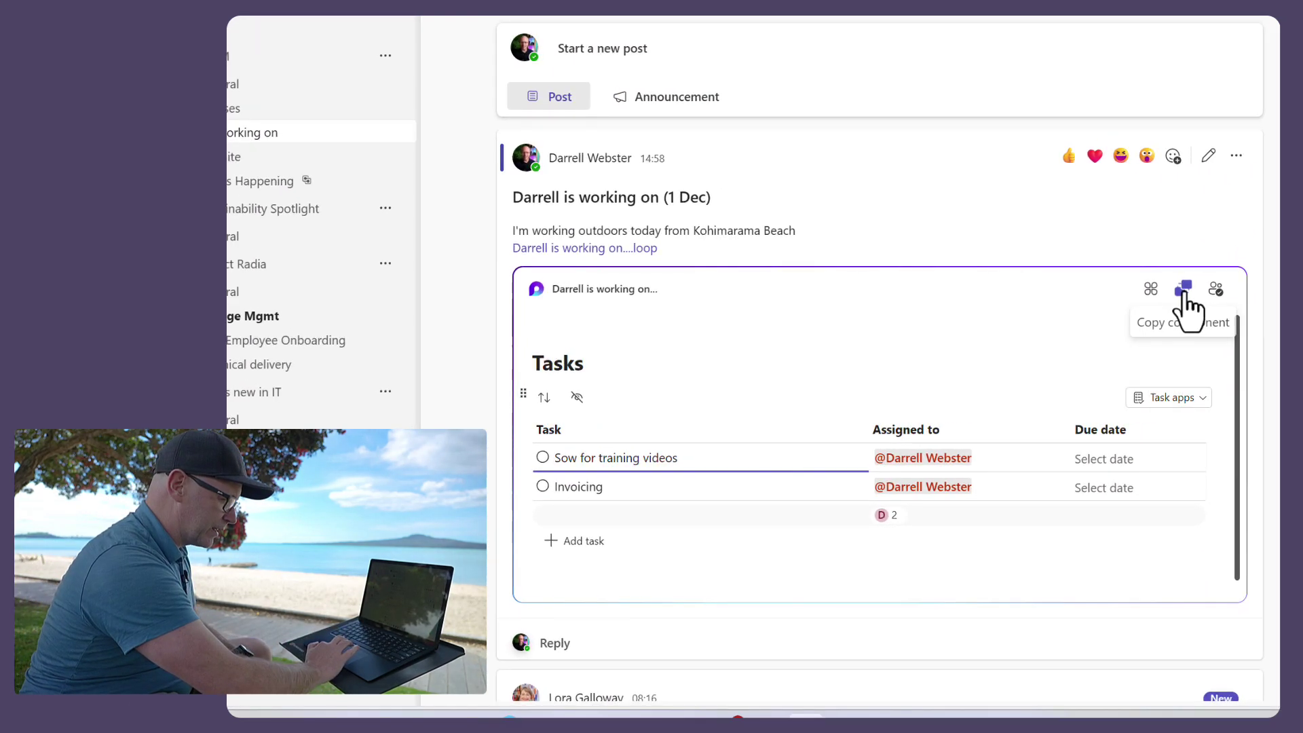
left_click(1184, 290)
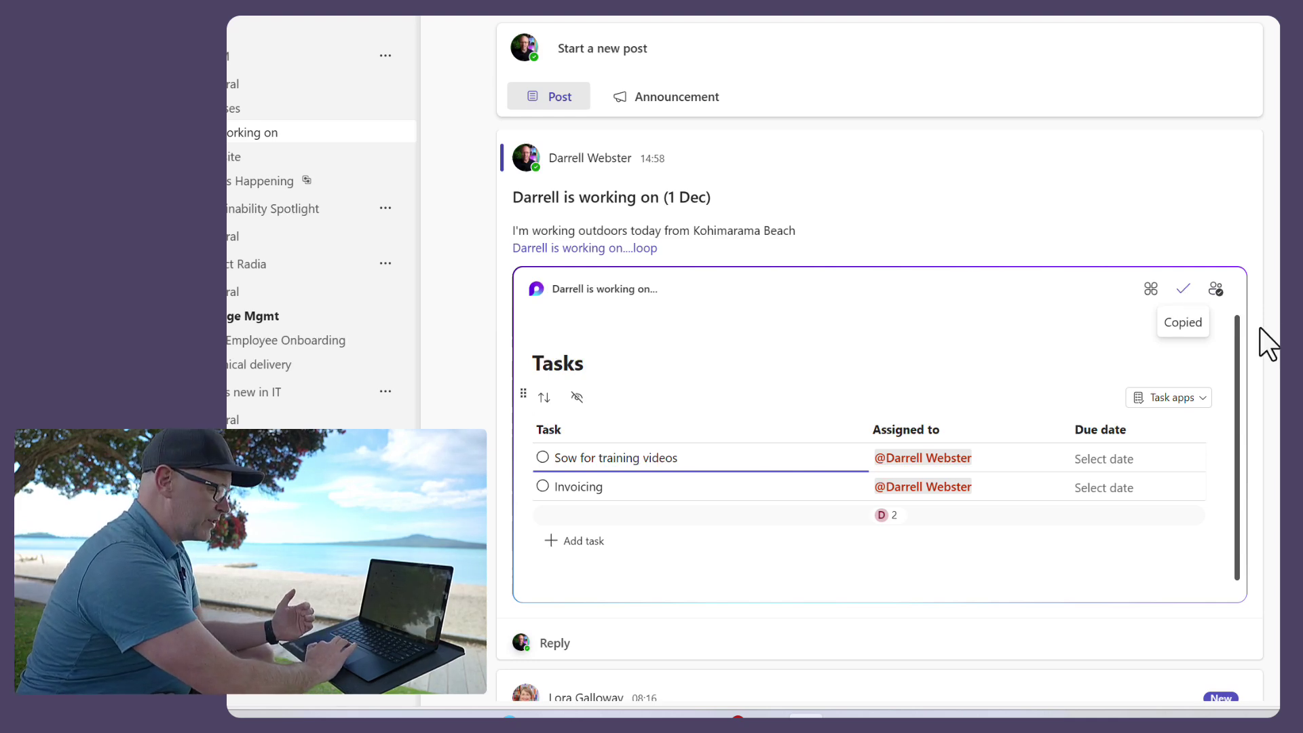
scroll(880, 421, "down", 9)
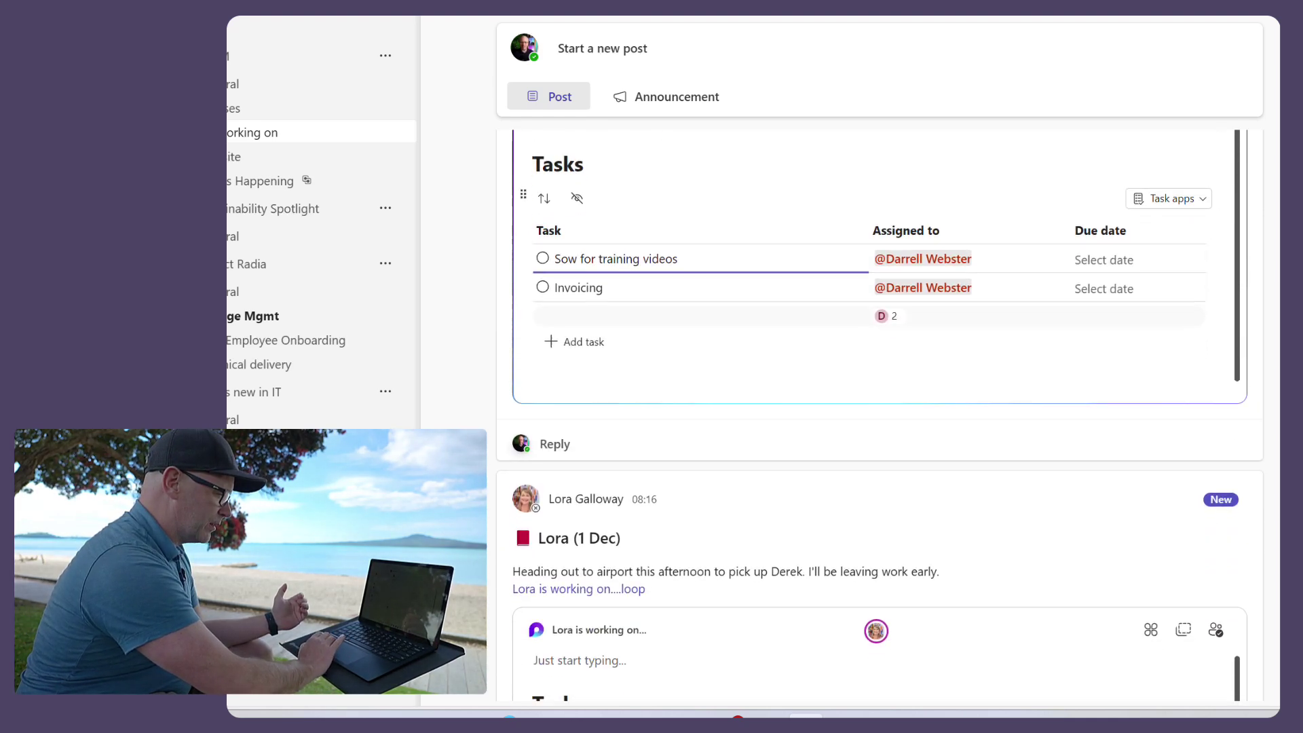
scroll(880, 416, "down", 7)
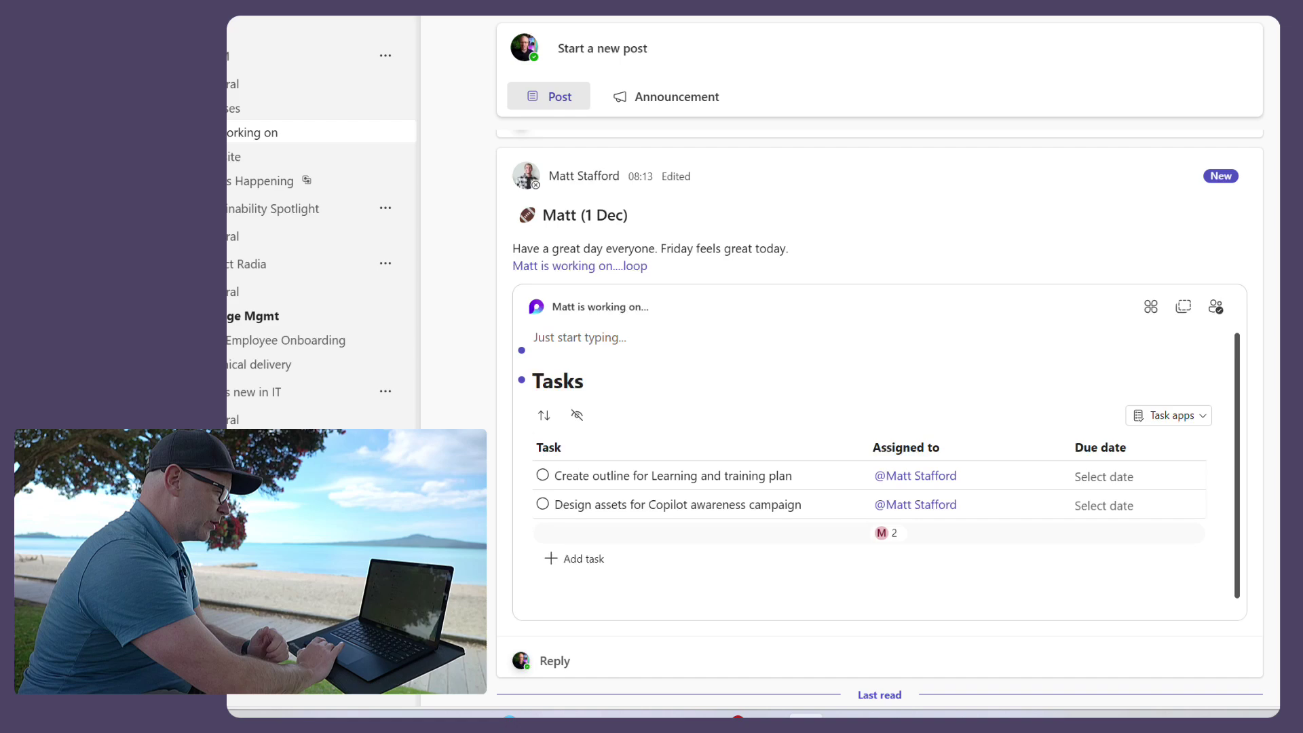
scroll(880, 416, "up", 13)
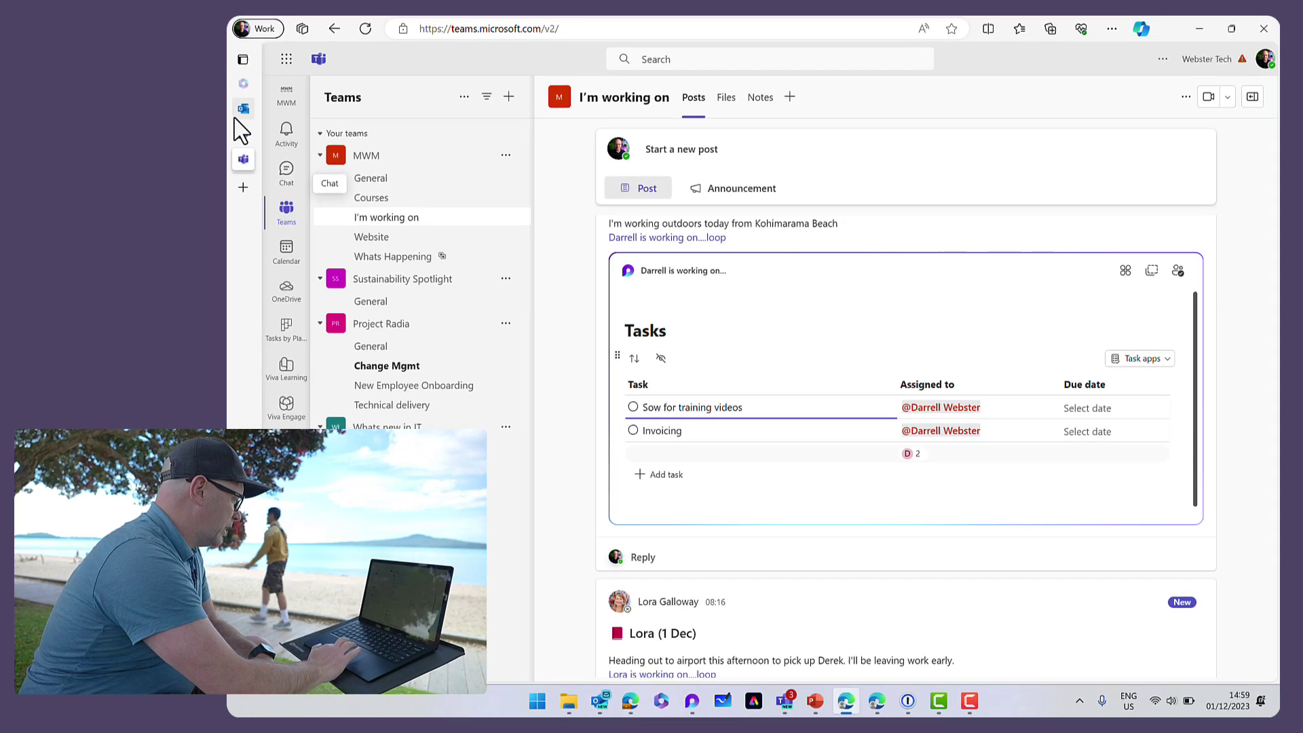
left_click(247, 111)
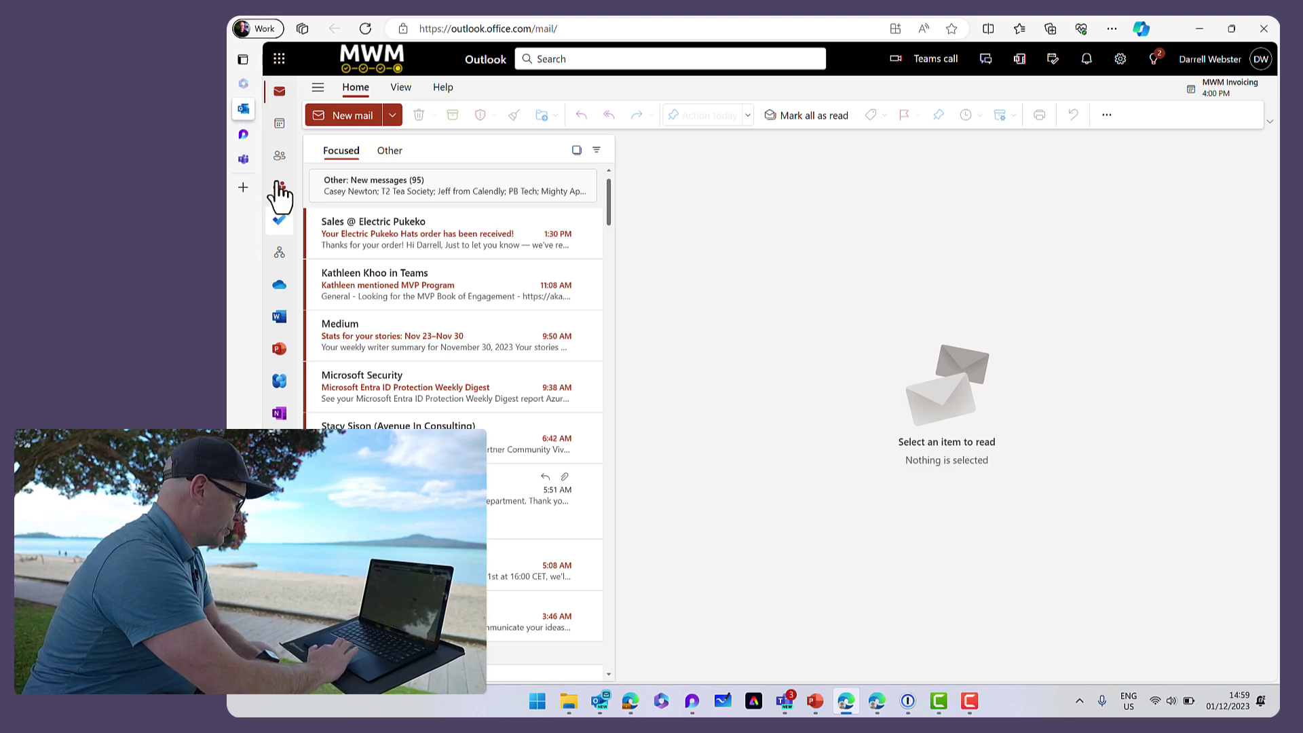
left_click(277, 130)
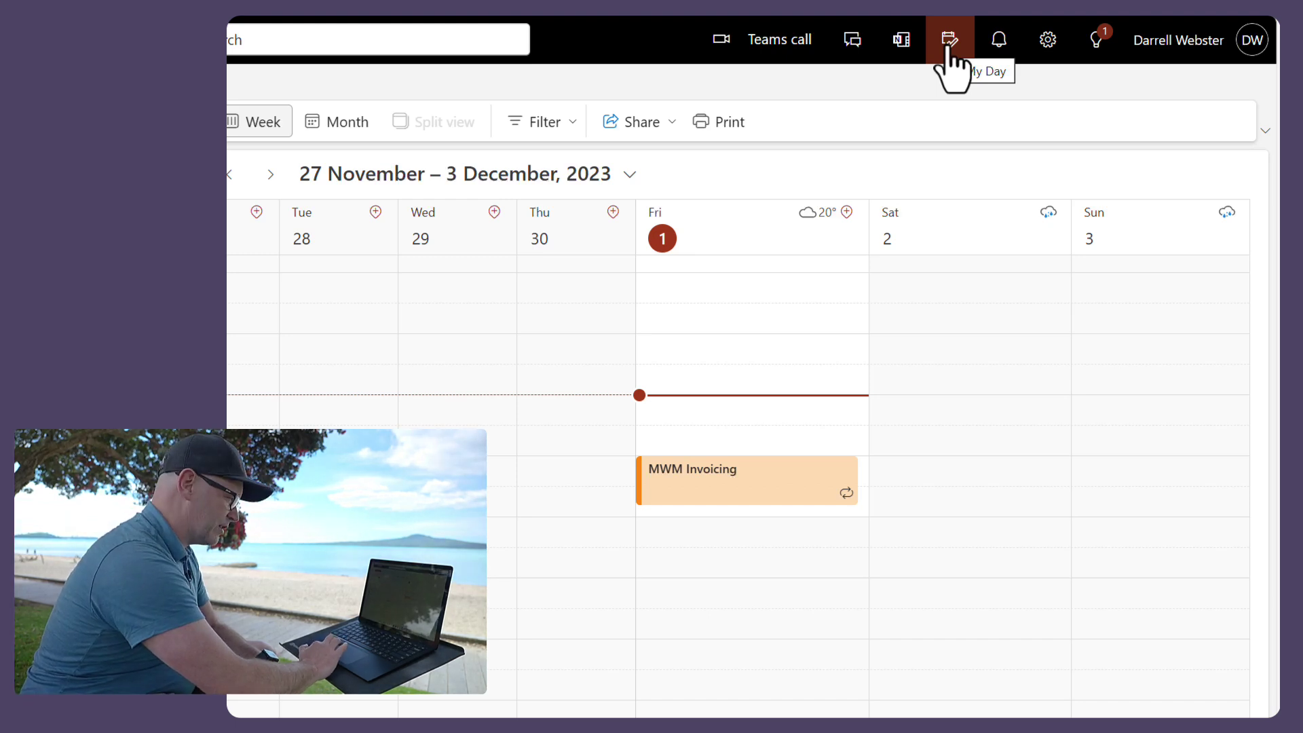
left_click(948, 46)
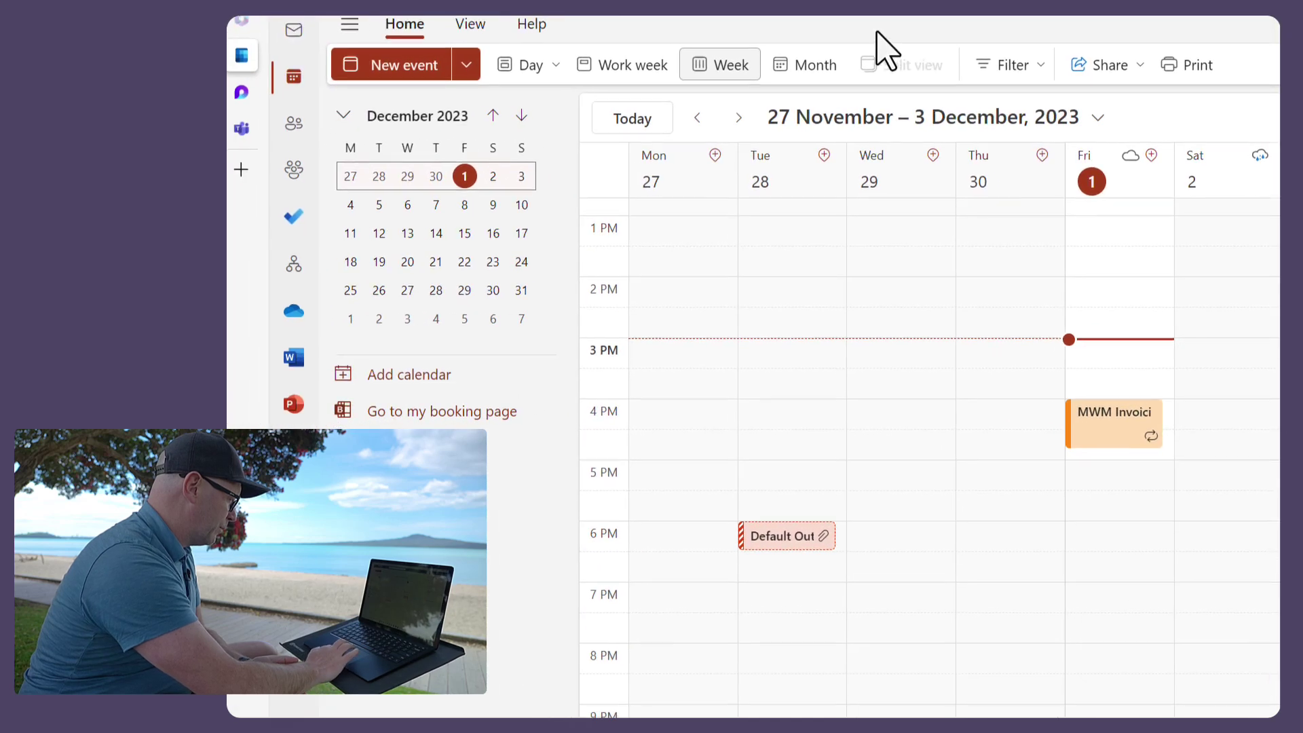
left_click(252, 131)
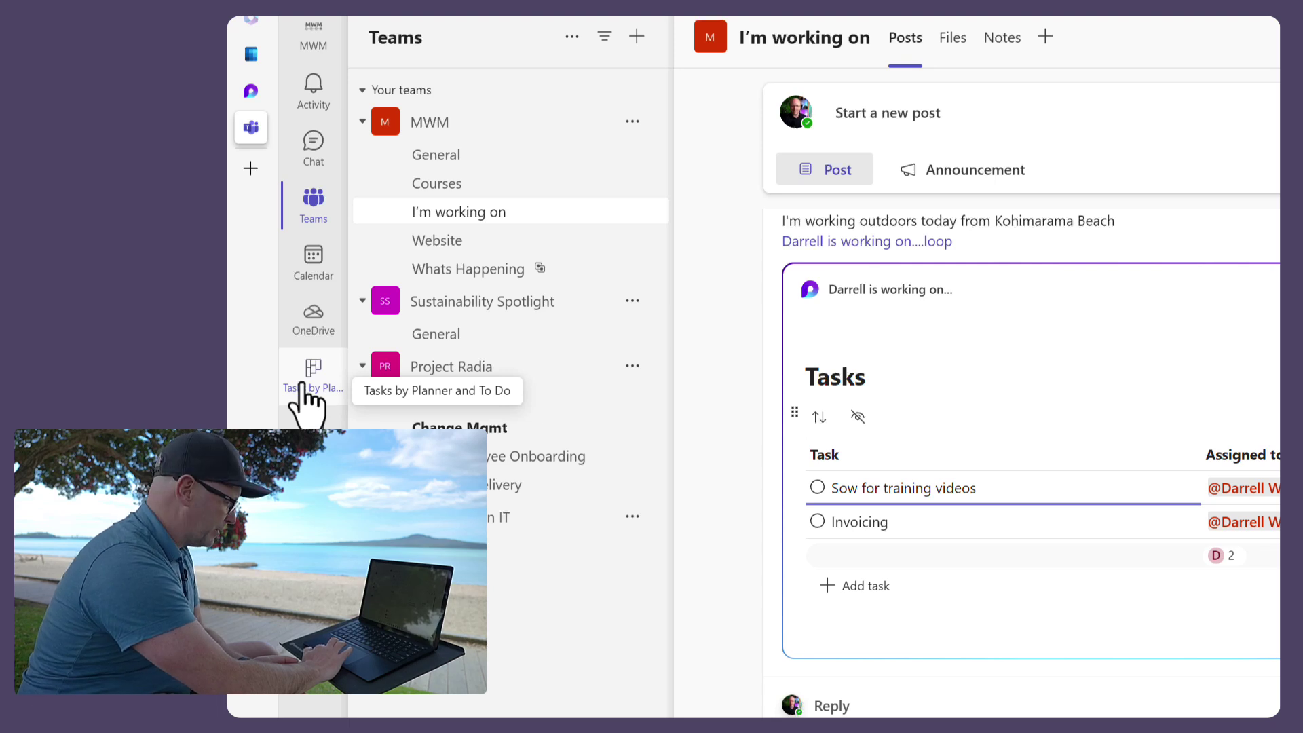
left_click(300, 384)
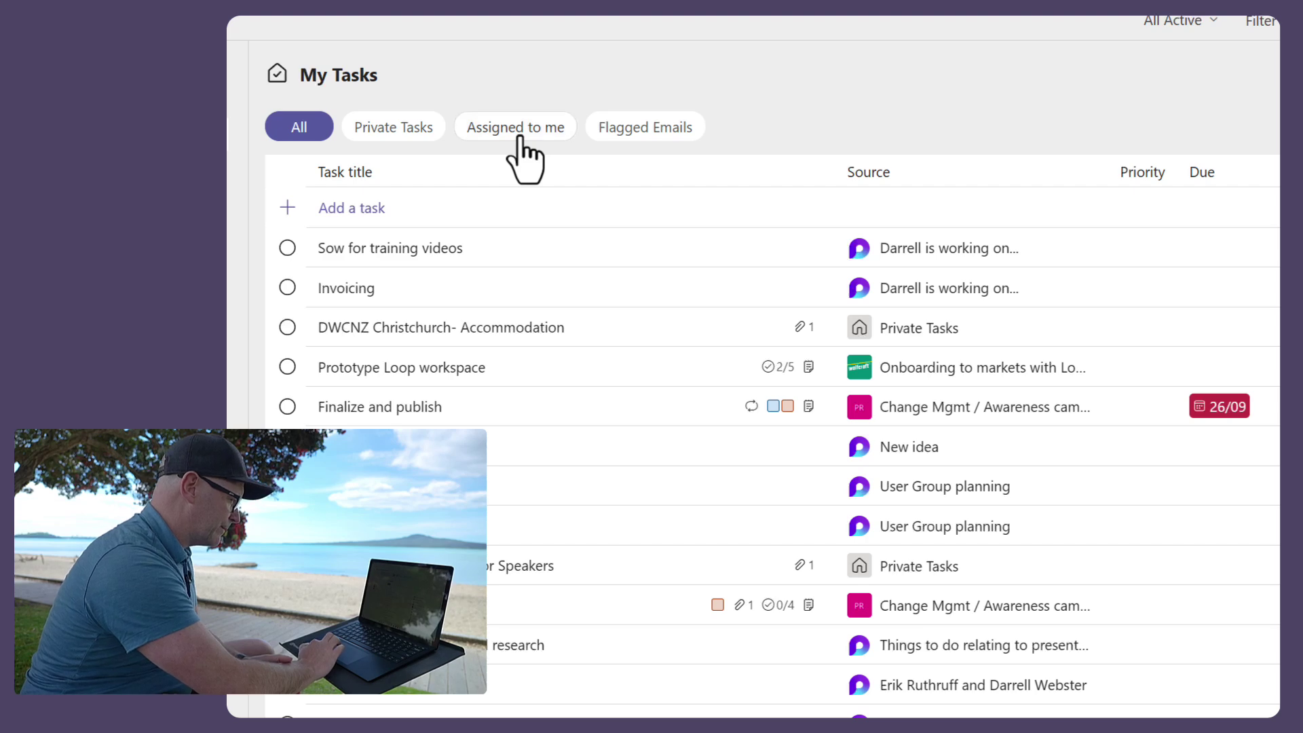
left_click(520, 129)
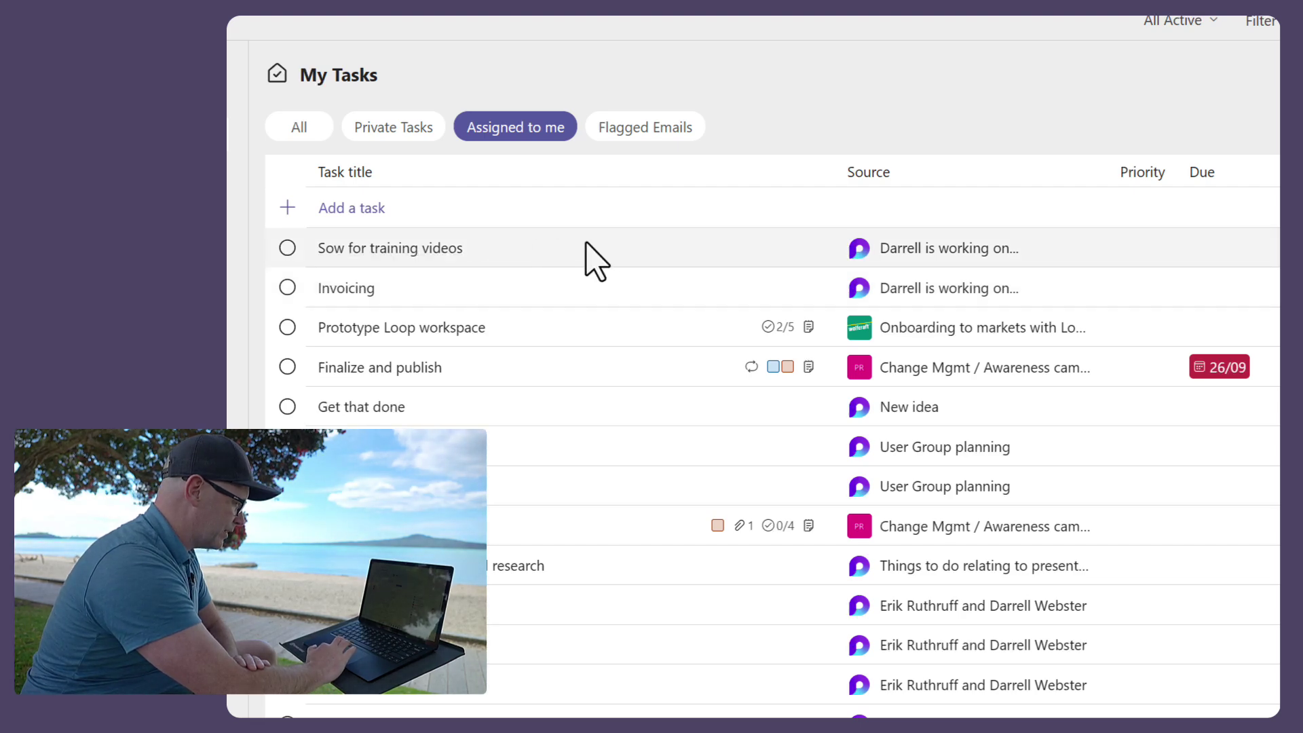
left_click(447, 251)
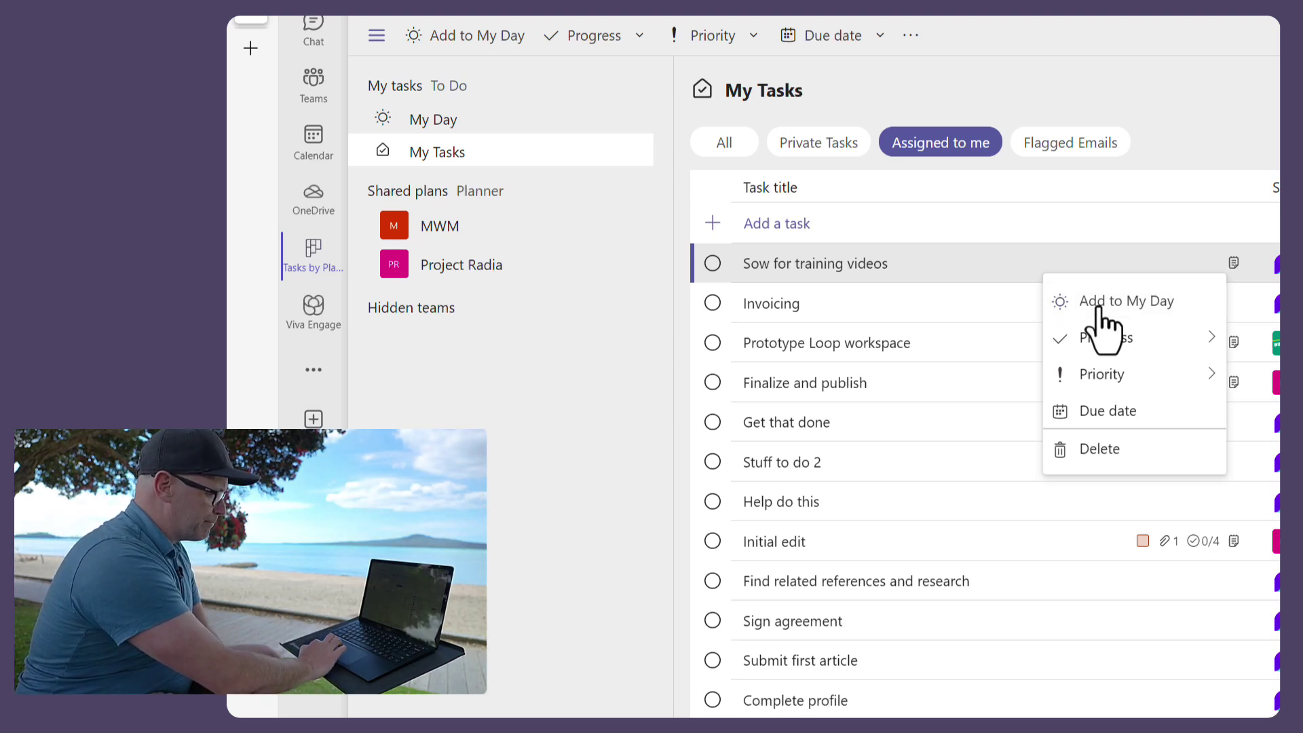
left_click(1097, 309)
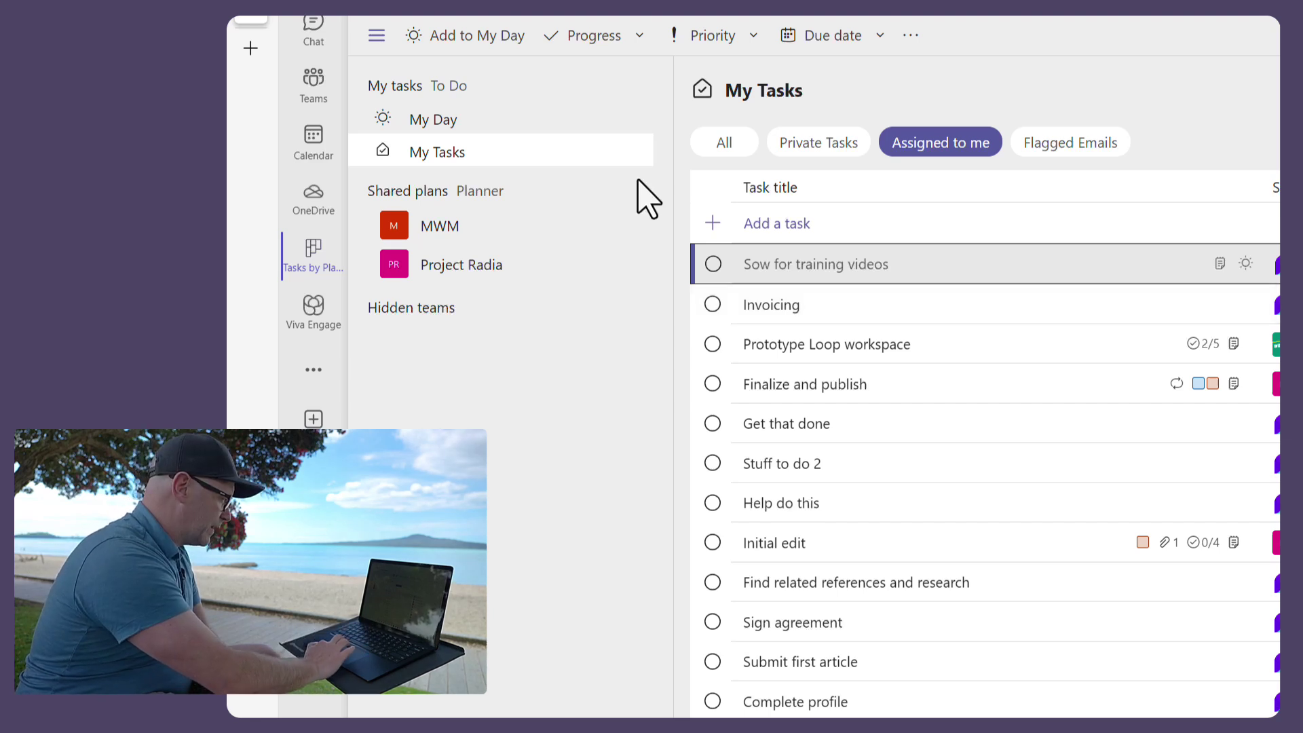
left_click(440, 132)
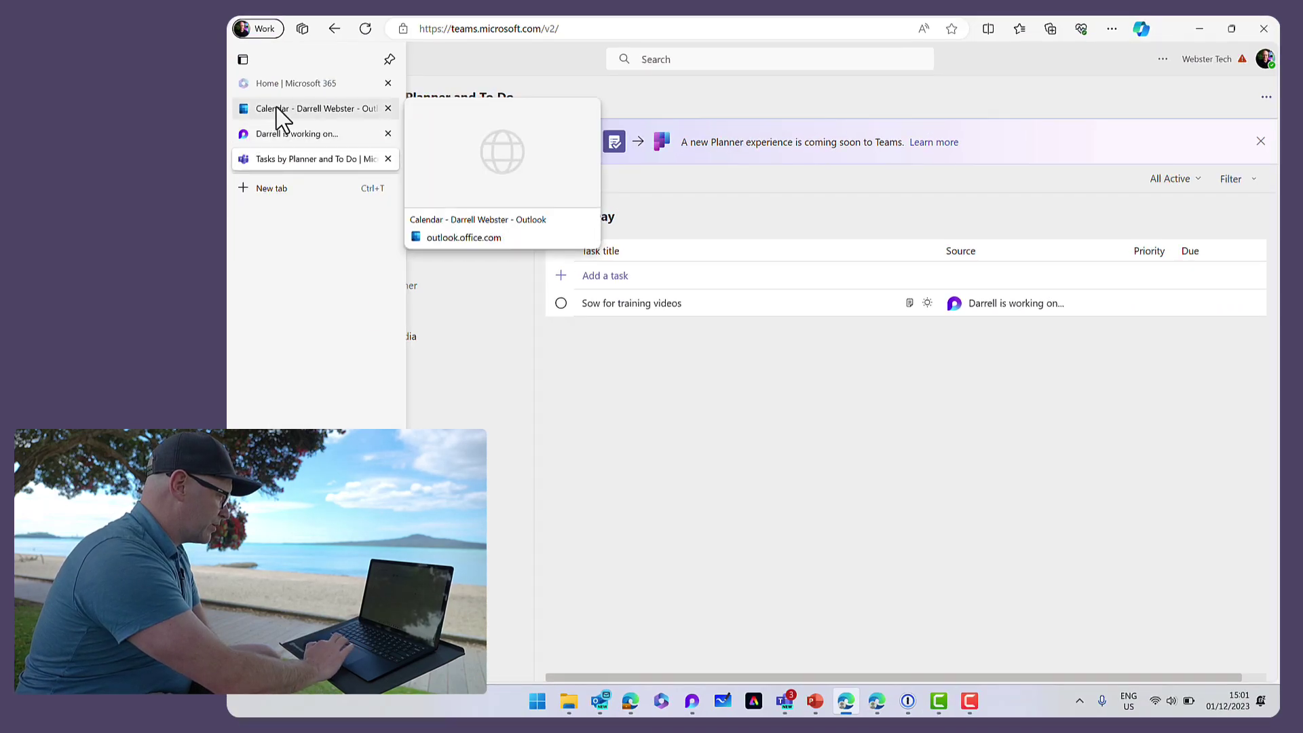
left_click(279, 109)
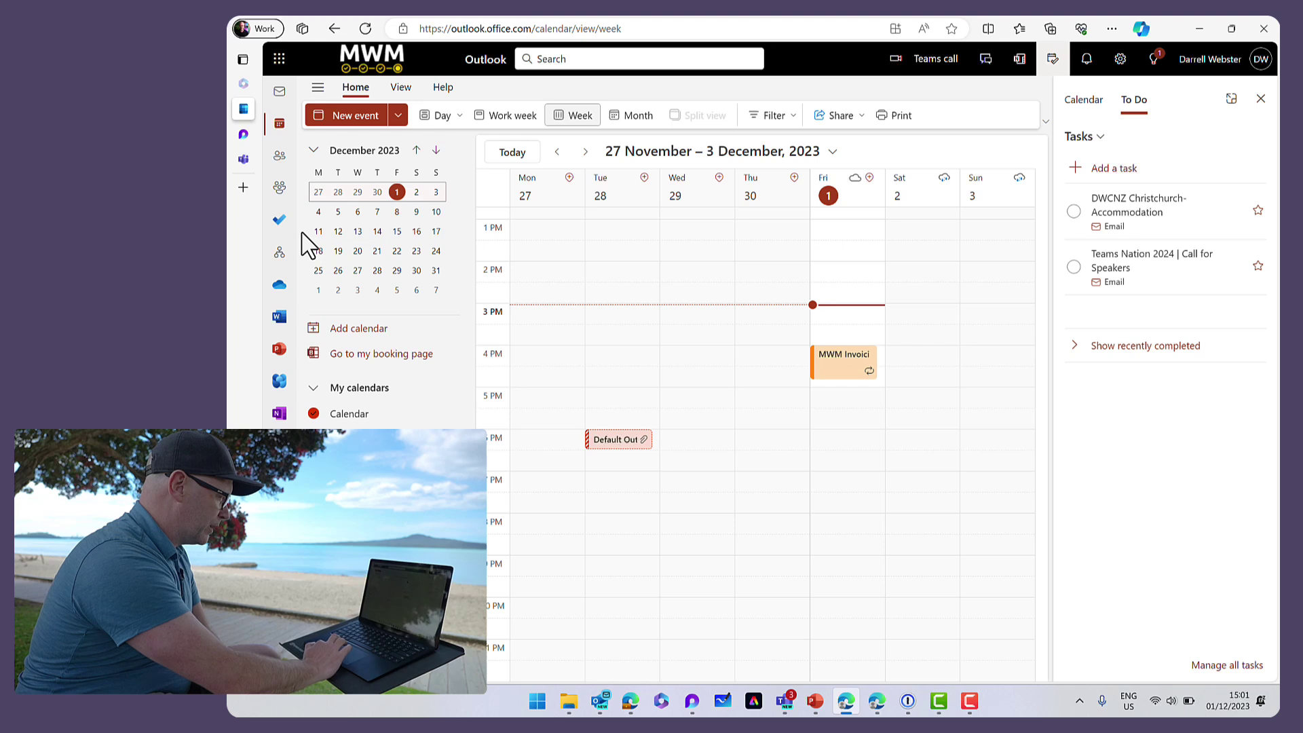
- Check that 'Sow for training videos' appears in To Do's My Day, then show My Day beside the calendar
left_click(278, 221)
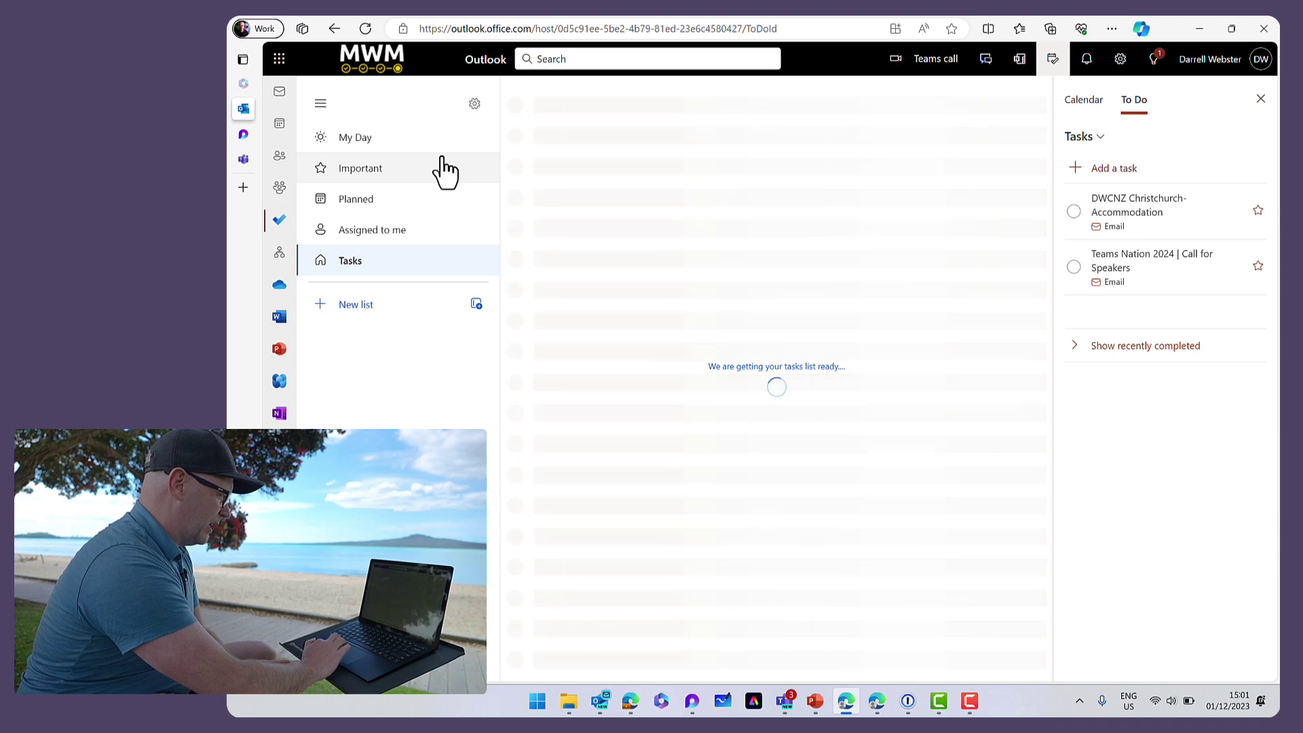
left_click(353, 139)
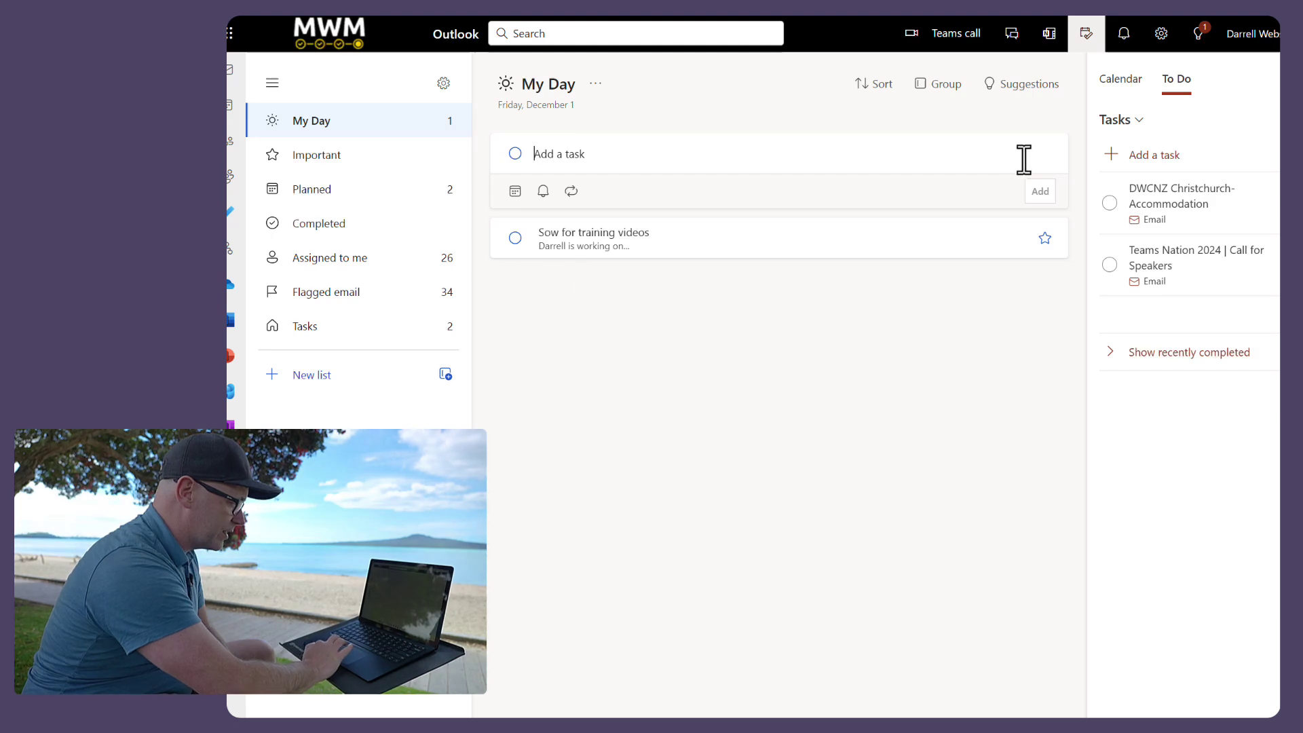
left_click(1141, 122)
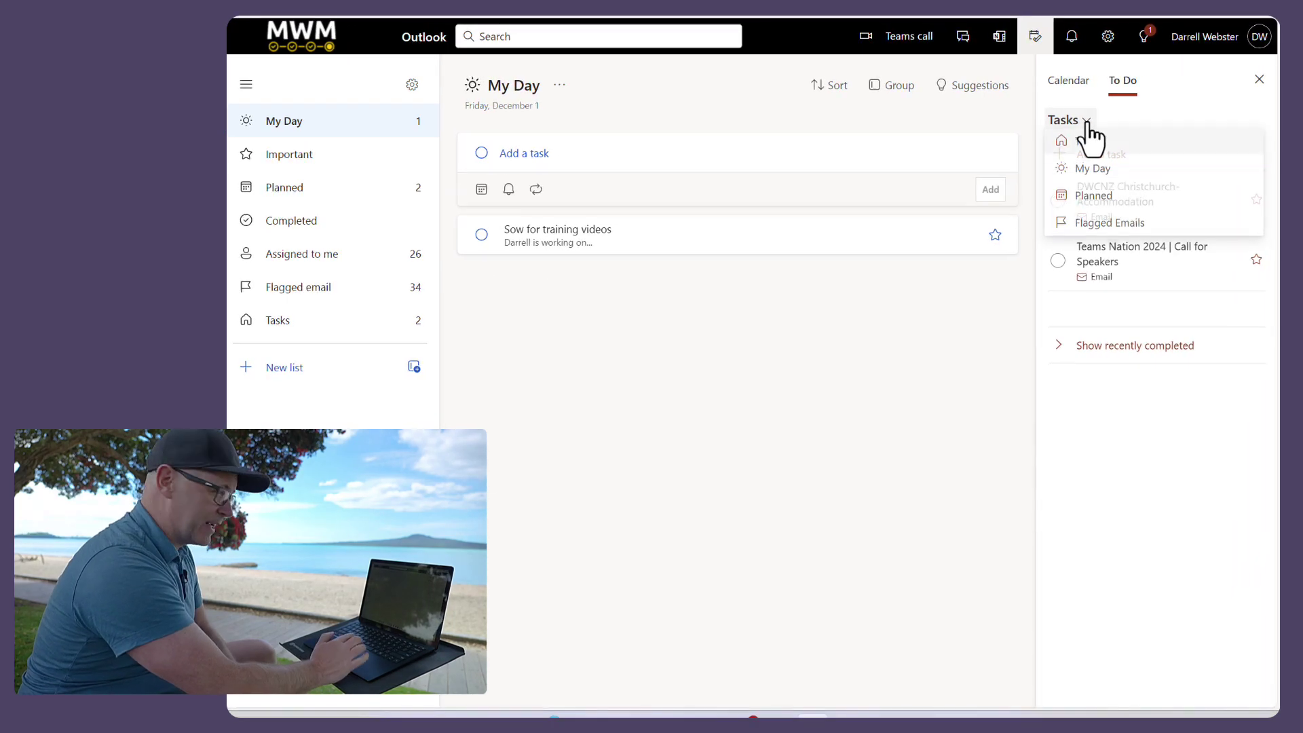
left_click(1100, 177)
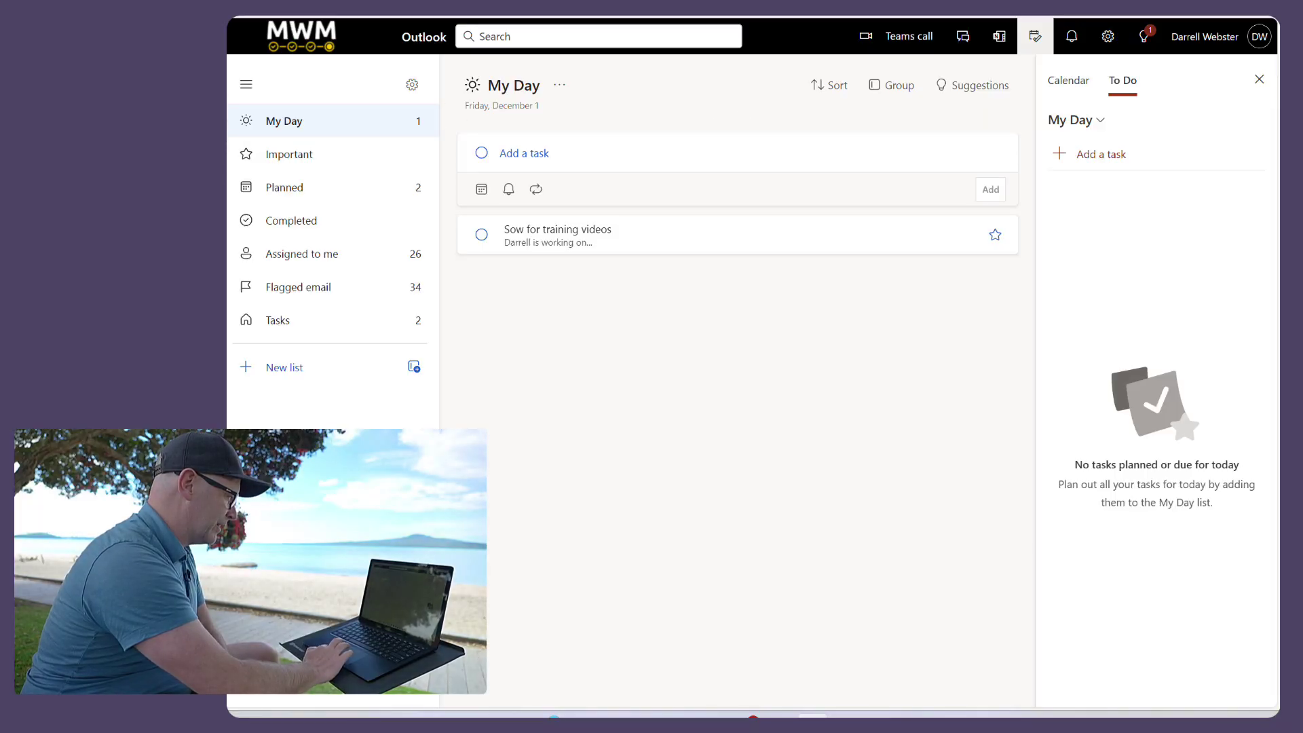
- Show the Tasks list and schedule 'Teams Nation 2024 | Call for Speakers' on Friday 1 December around 3 PM
left_click(235, 92)
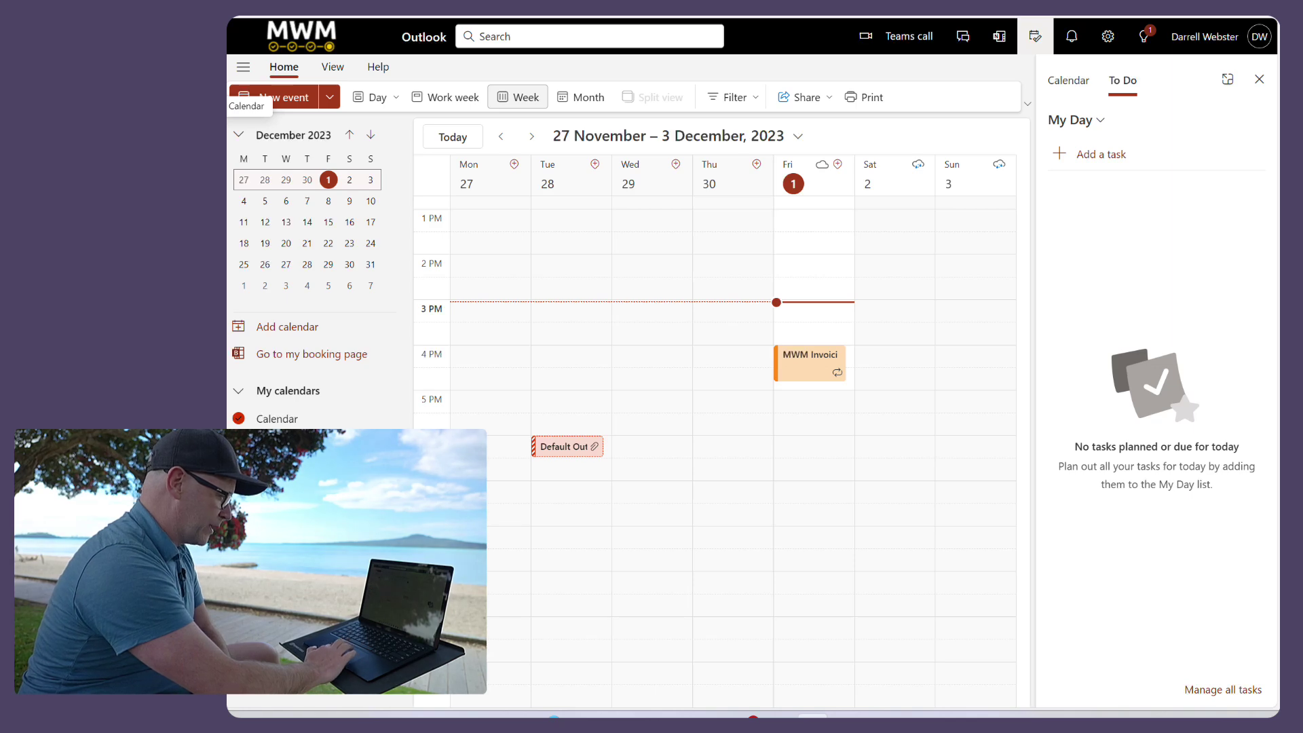
left_click(1099, 121)
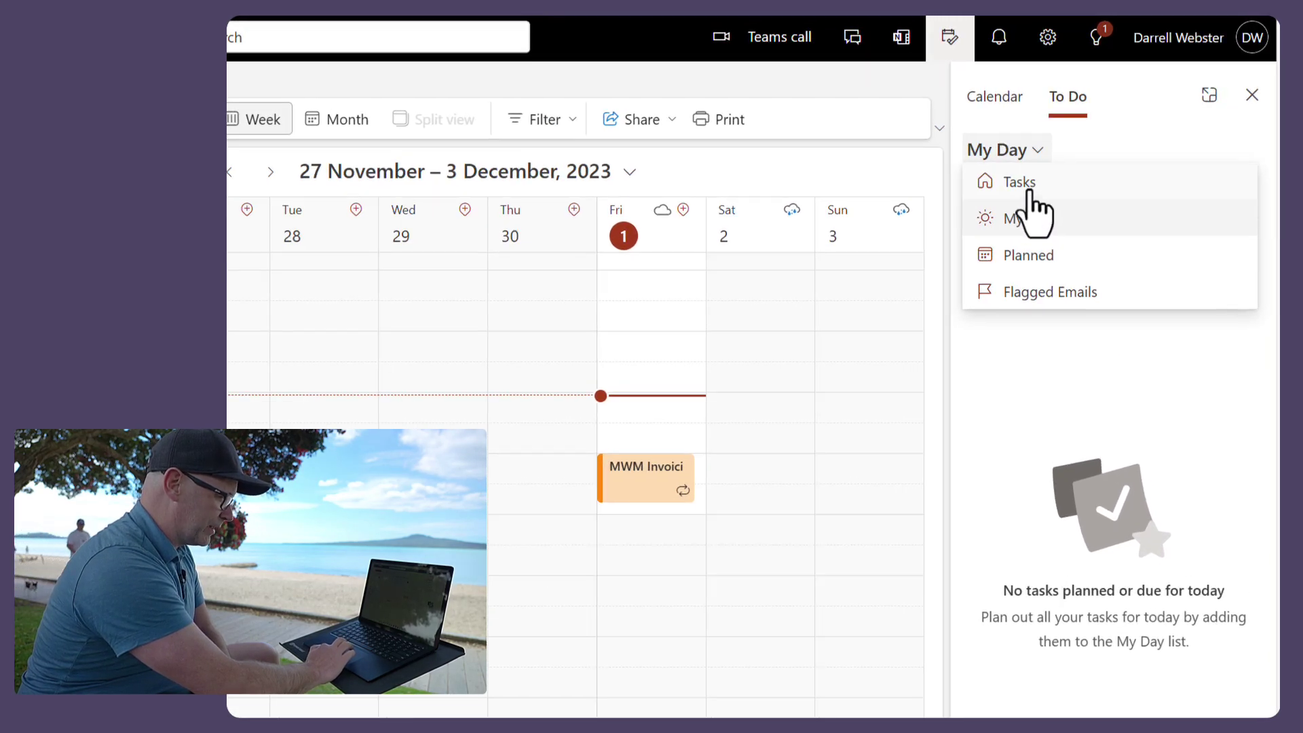
left_click(1021, 182)
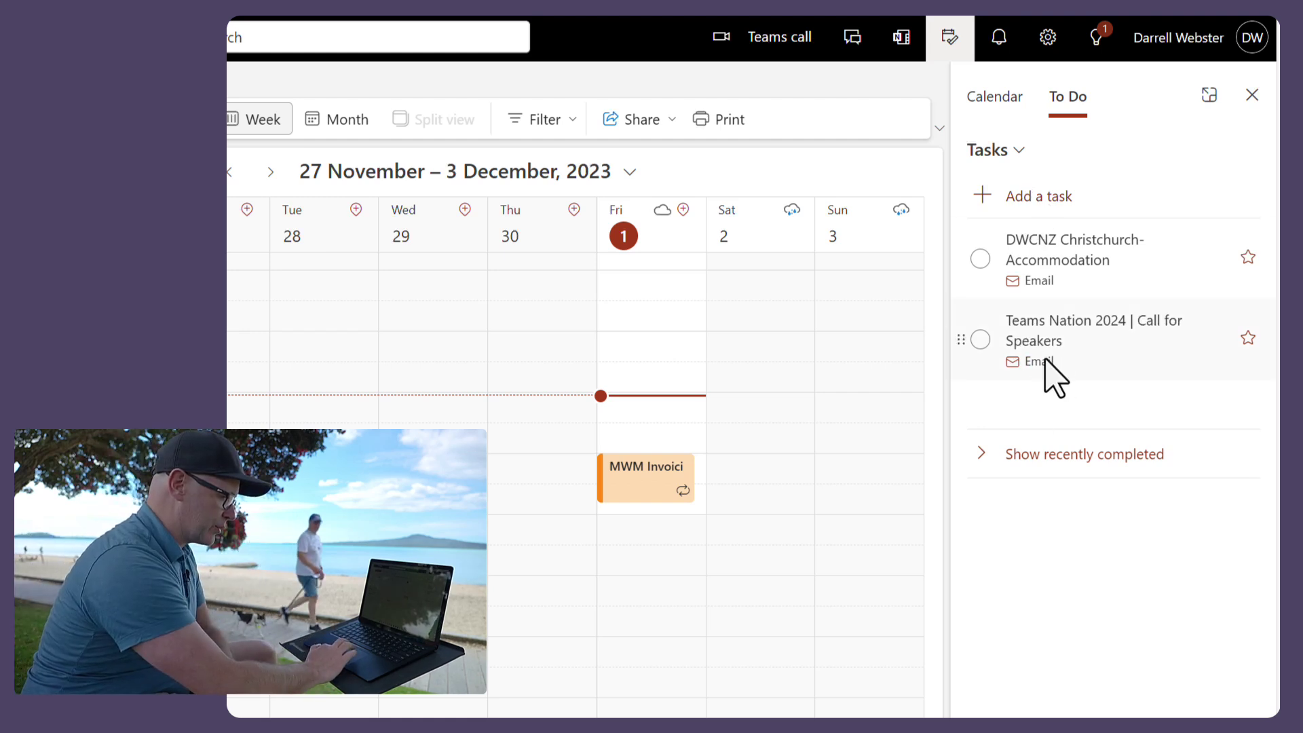
left_click_drag(1060, 343, 756, 406)
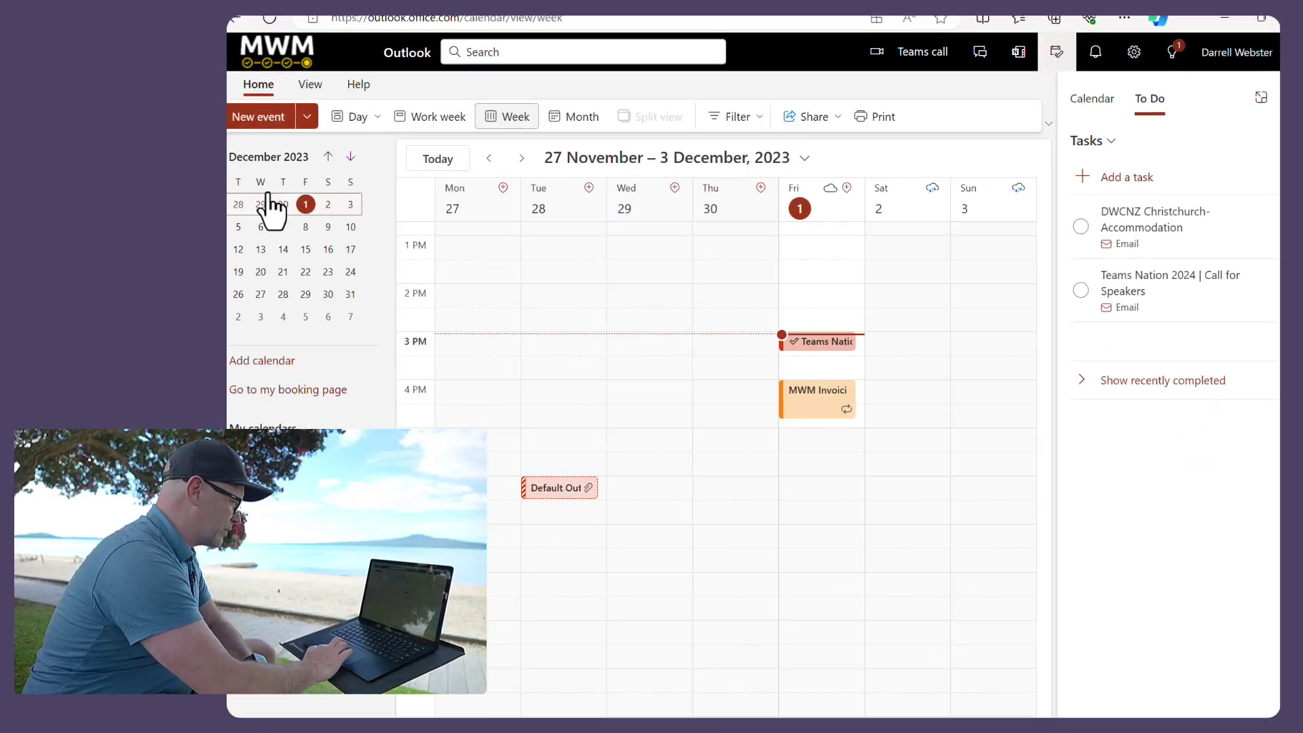
left_click(242, 162)
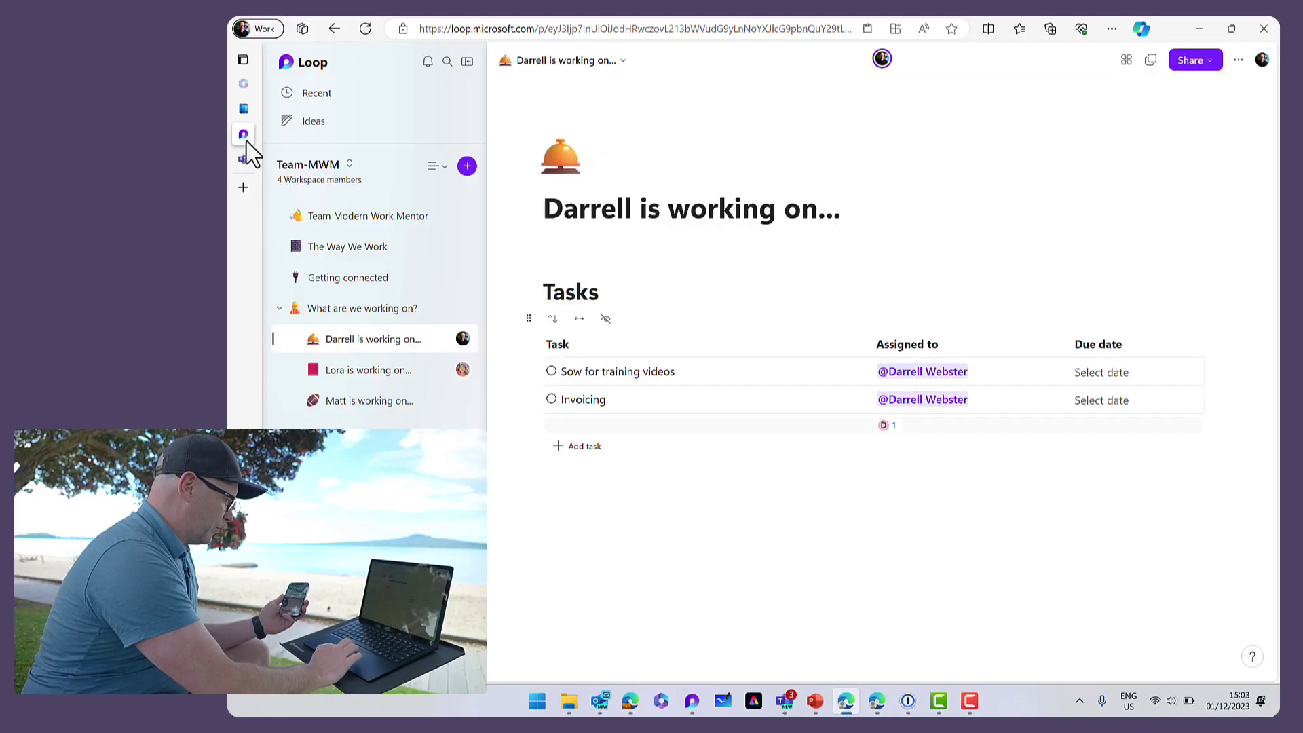
mouse_move(233, 98)
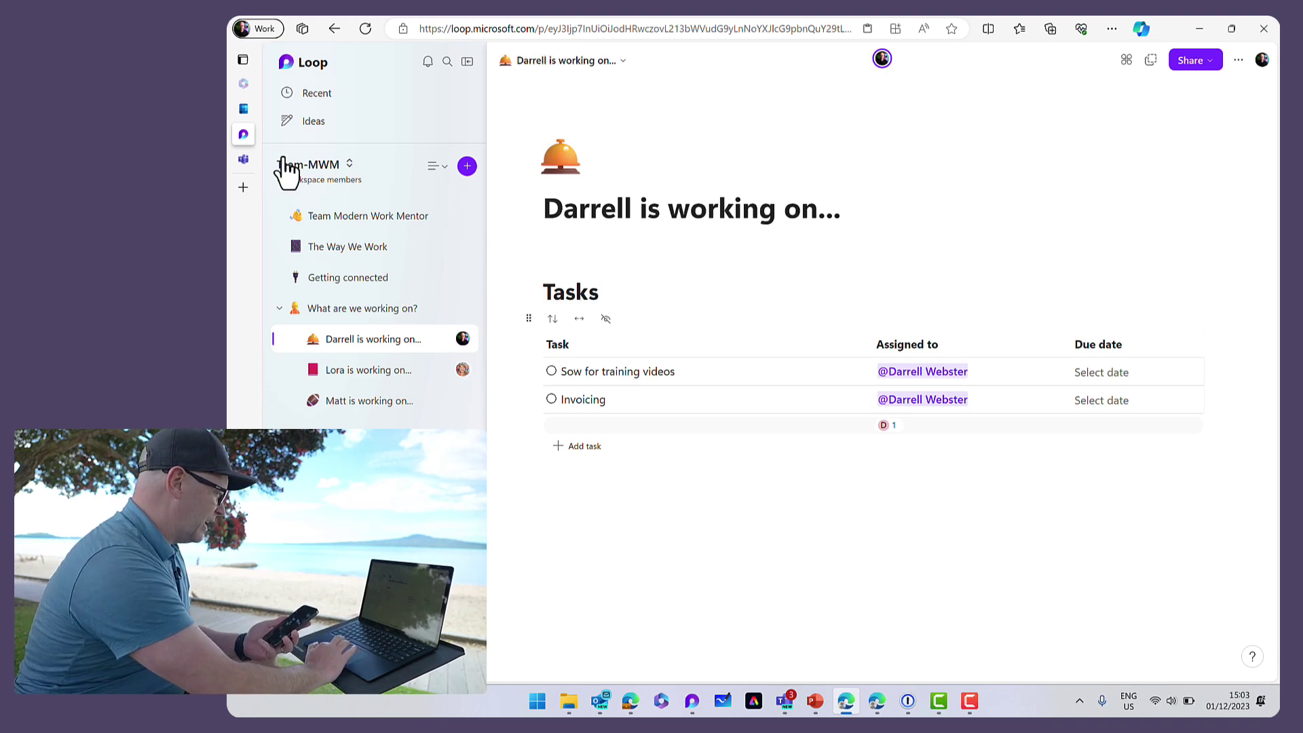
- Reopen the 'I'm working on' channel in Teams with the shared Loop task list
left_click(239, 163)
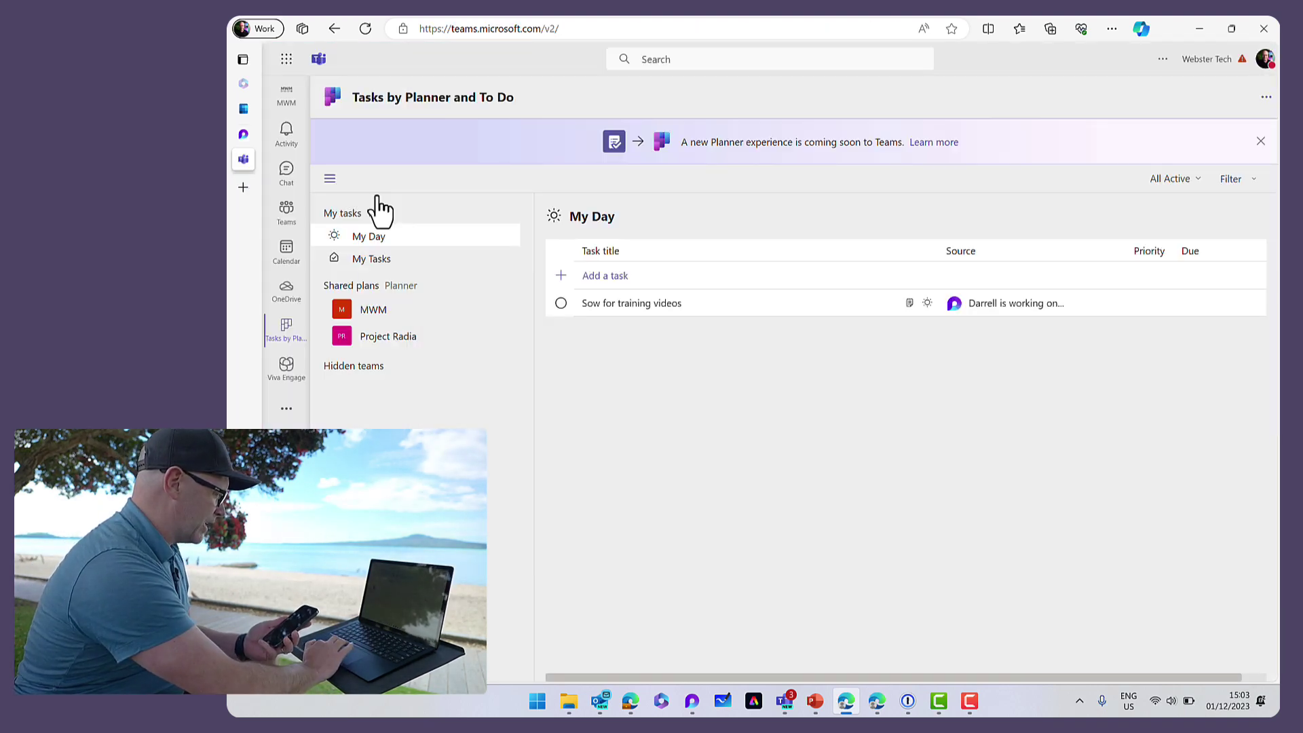
left_click(285, 210)
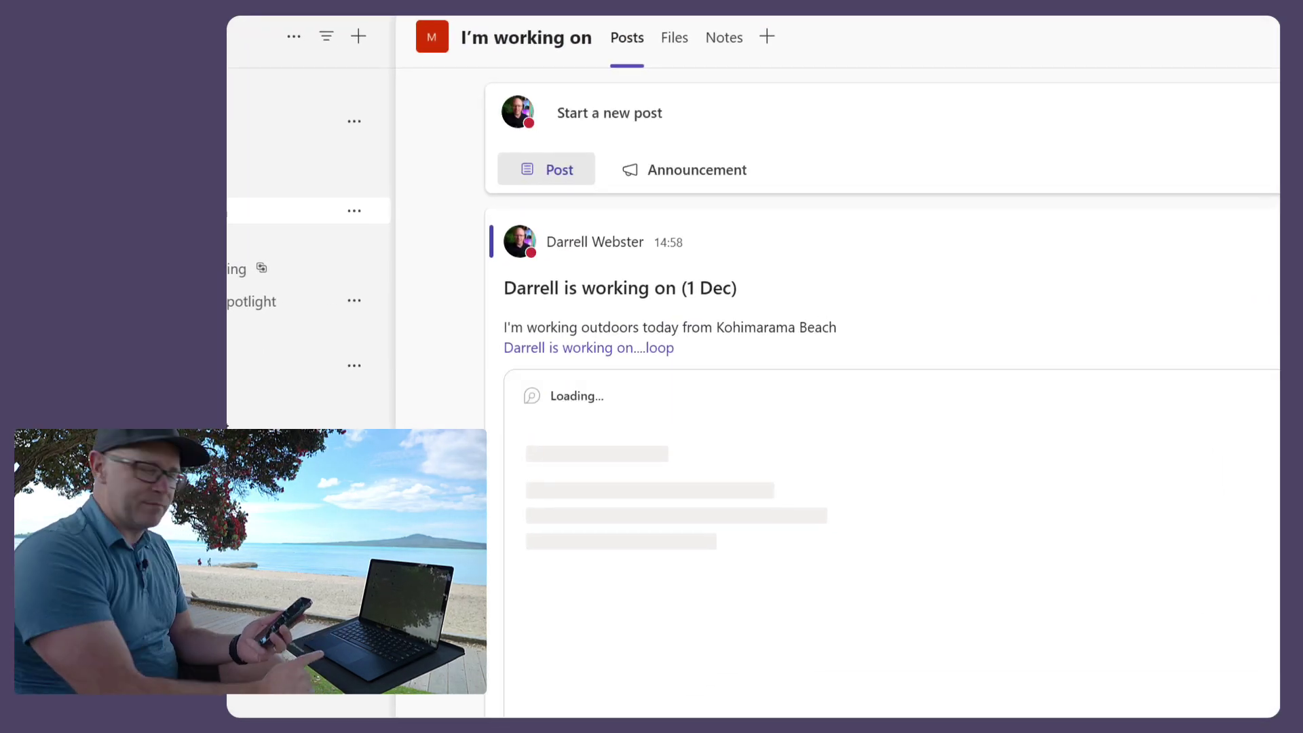